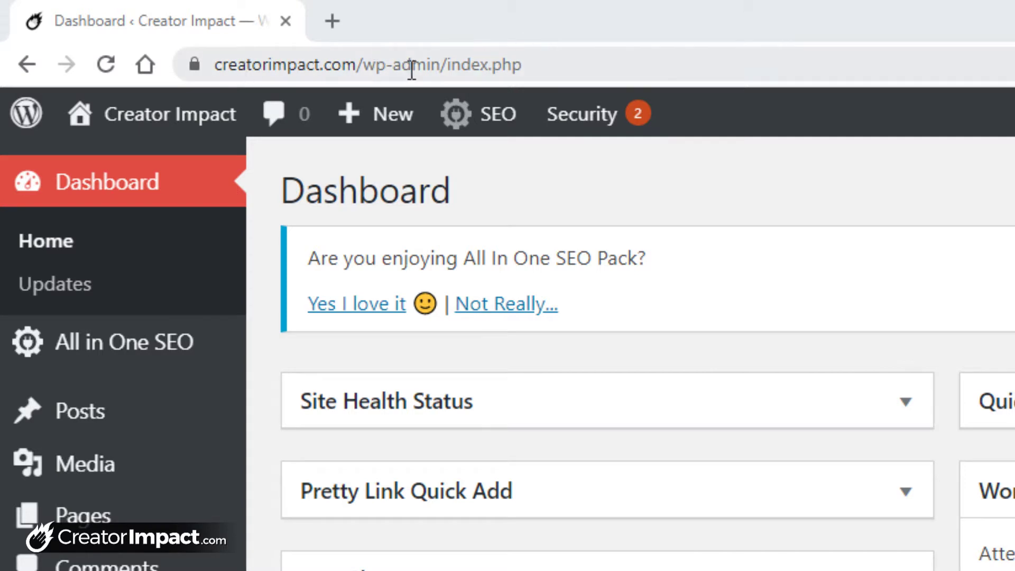
Open the site's All Settings page by replacing index.php with options.php in the wp-admin address
drag(449, 64, 911, 54)
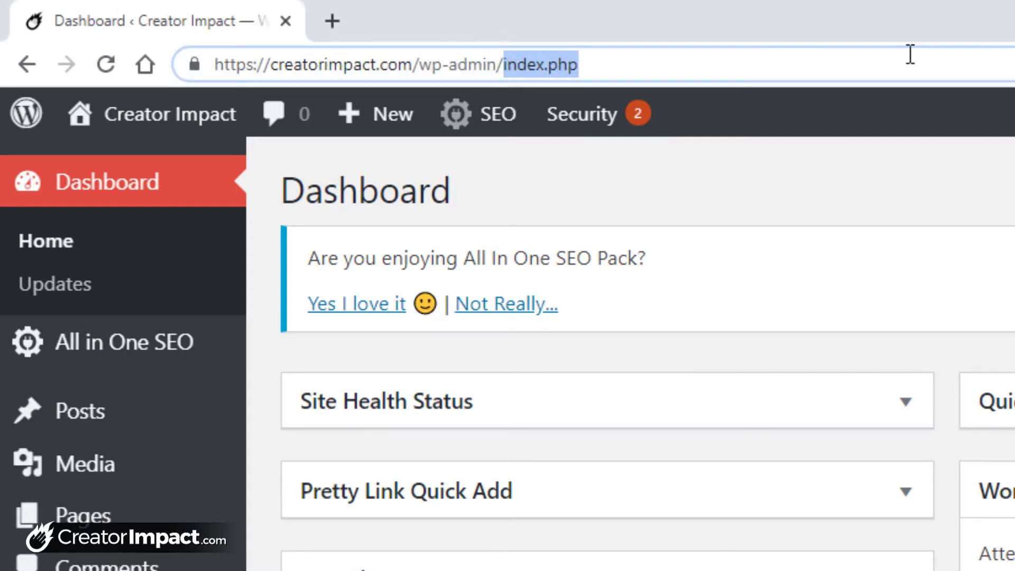
text(options.)
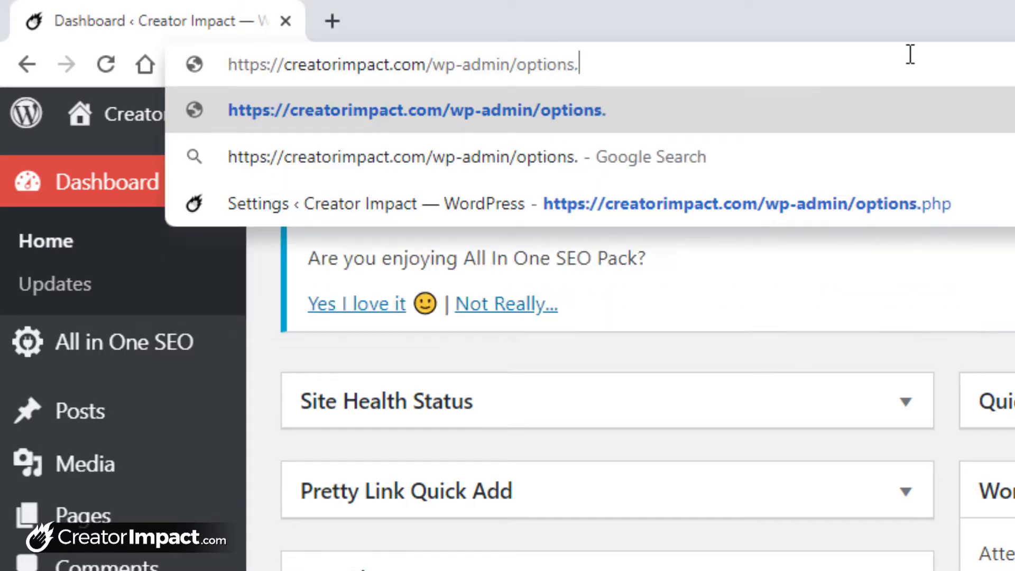
text(php)
key(Return)
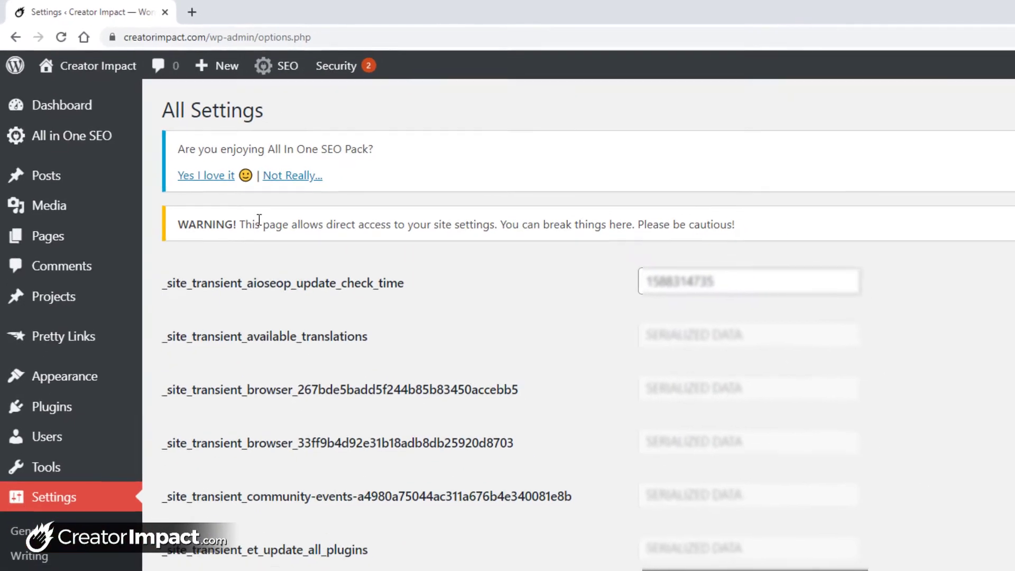
Read the warning on the All Settings page and look through the full list of site options
drag(280, 243, 381, 236)
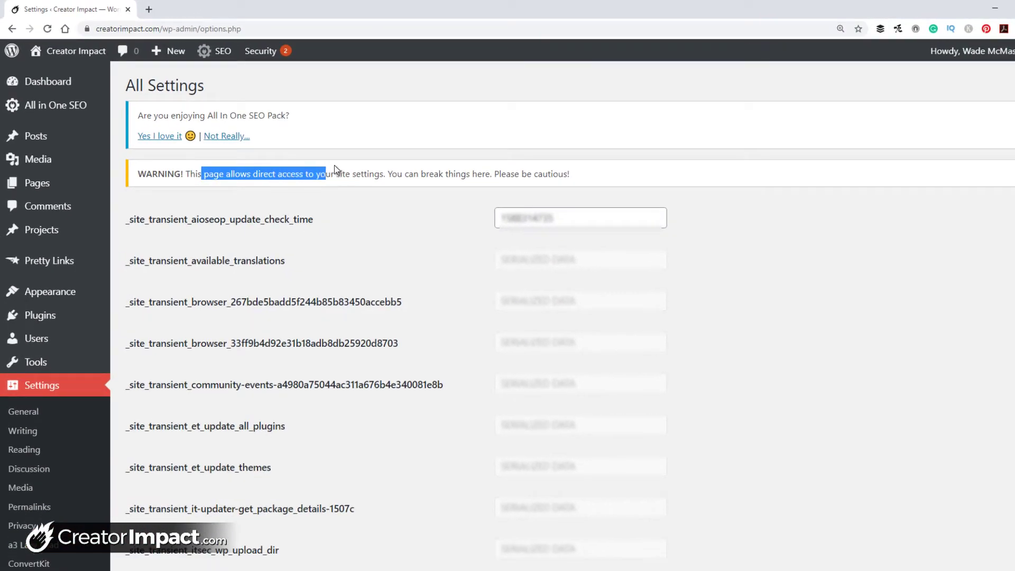
drag(334, 169, 493, 174)
click(934, 314)
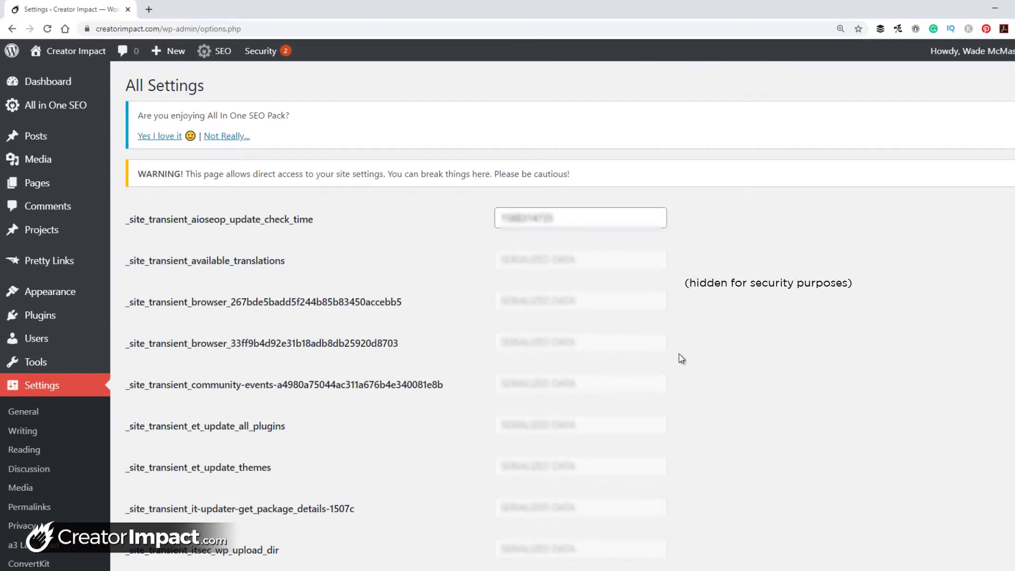
scroll(680, 355, down, 10)
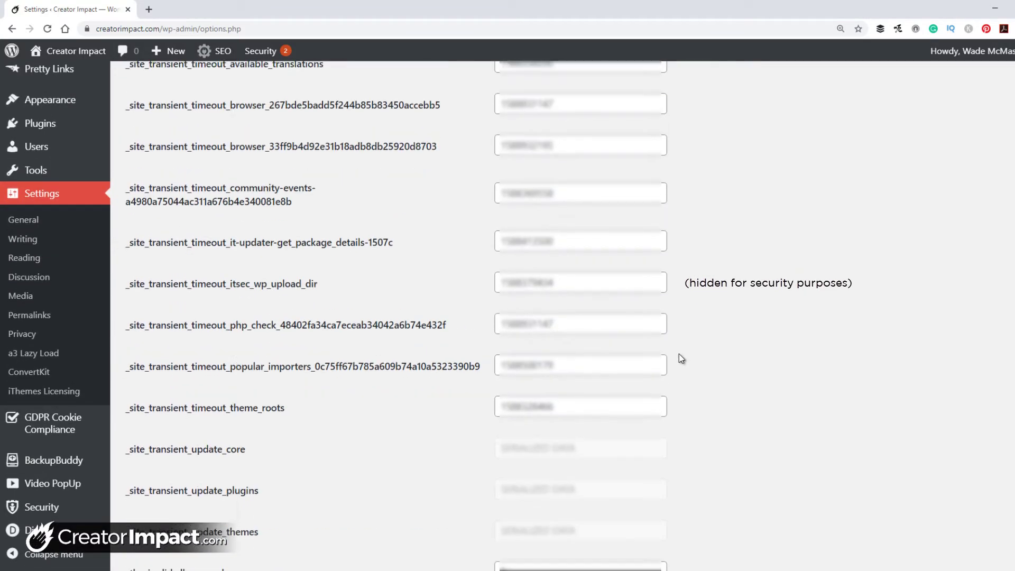
scroll(679, 353, down, 15)
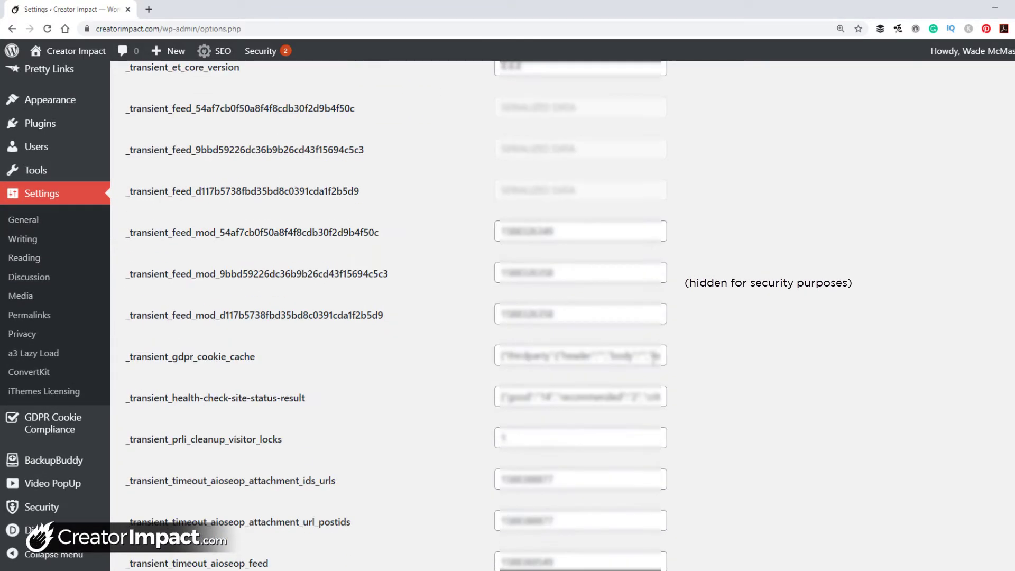
scroll(655, 361, down, 14)
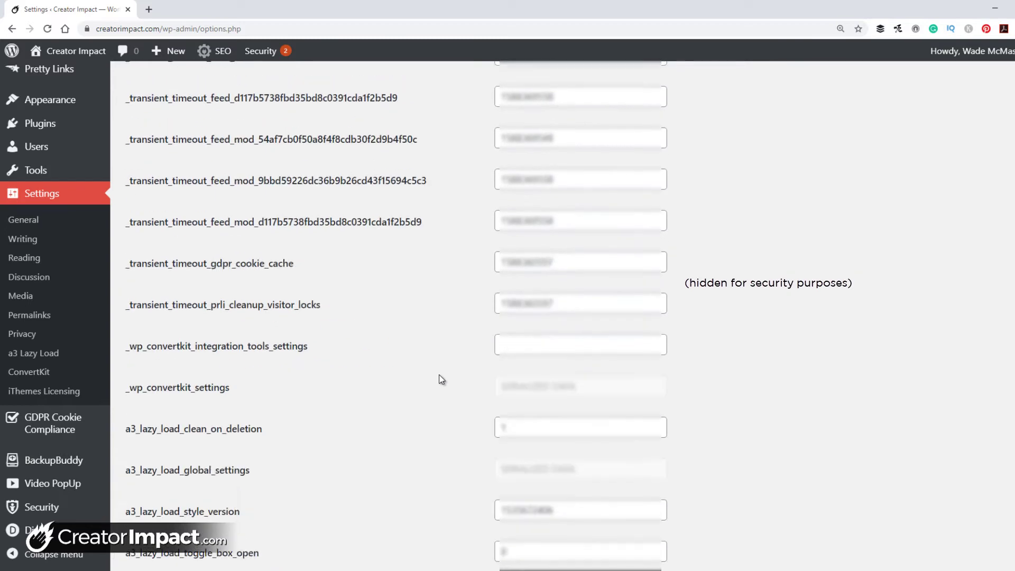
scroll(441, 380, down, 14)
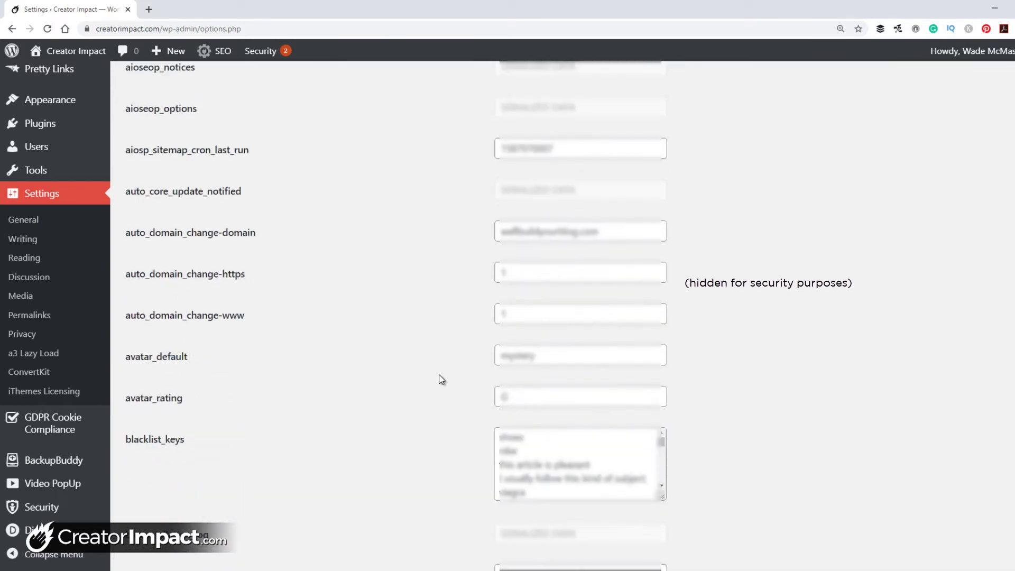
scroll(442, 380, down, 5)
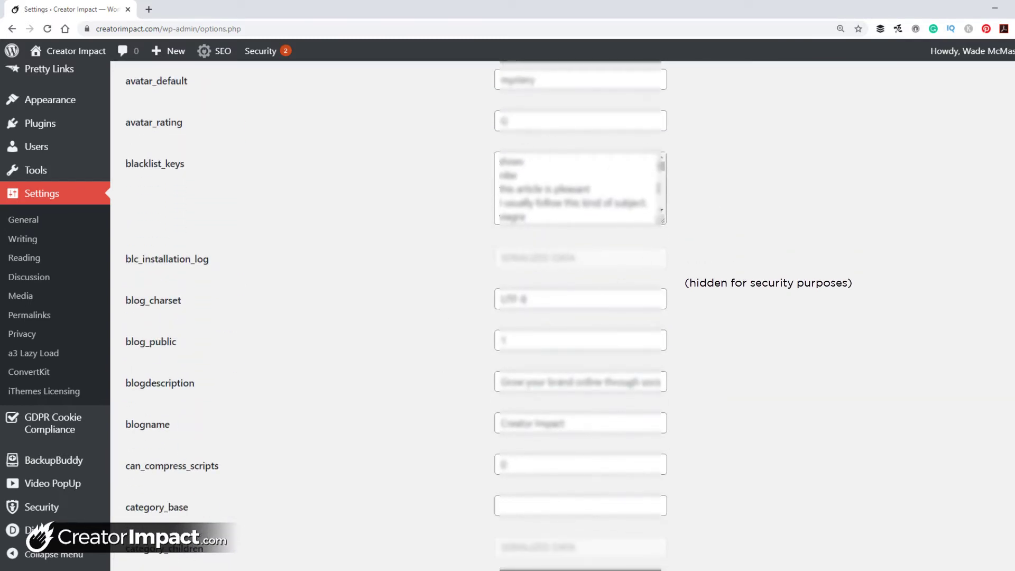
scroll(579, 191, up, 5)
scroll(736, 316, down, 3)
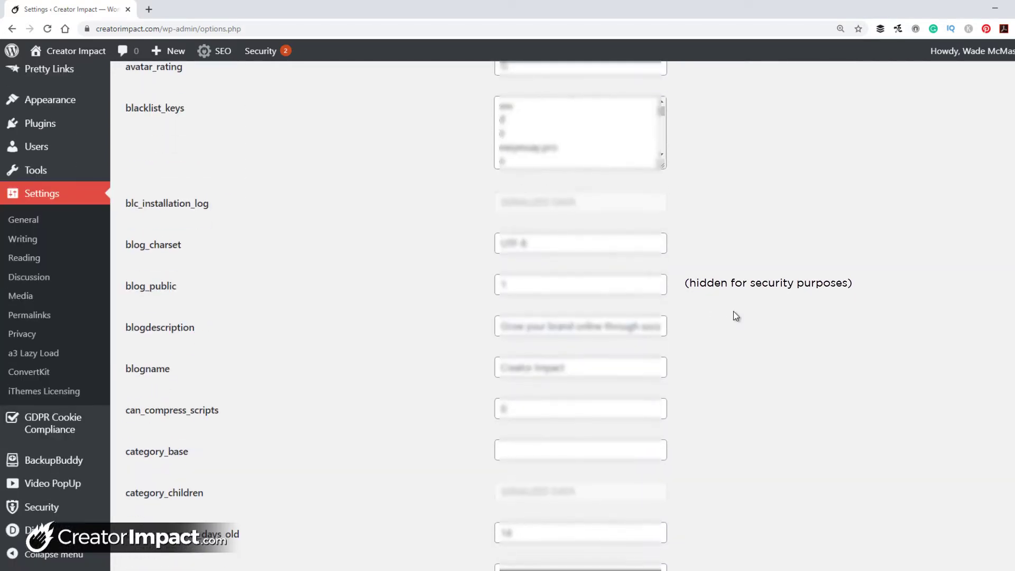
scroll(734, 312, down, 11)
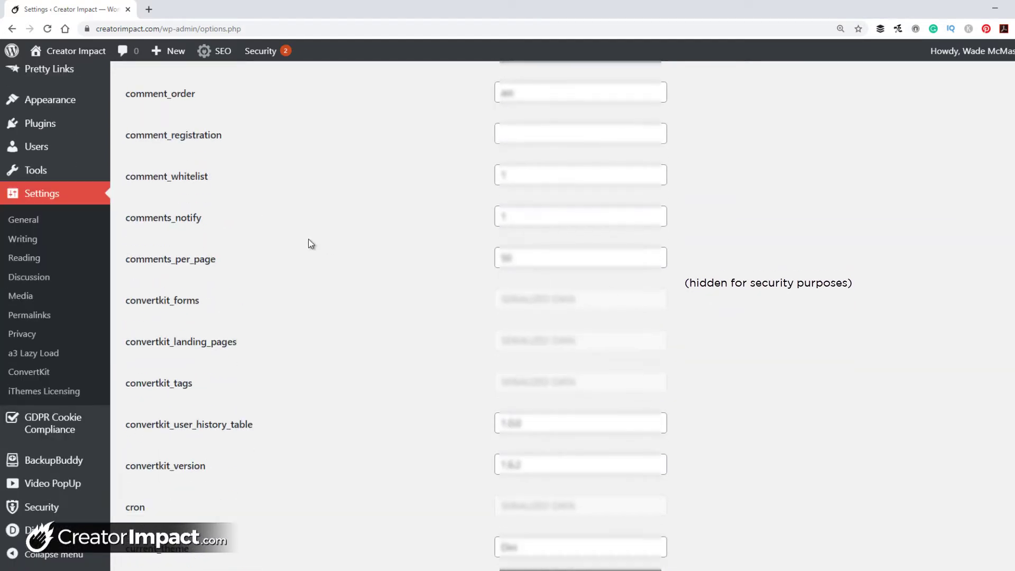
scroll(311, 244, down, 5)
scroll(289, 239, up, 6)
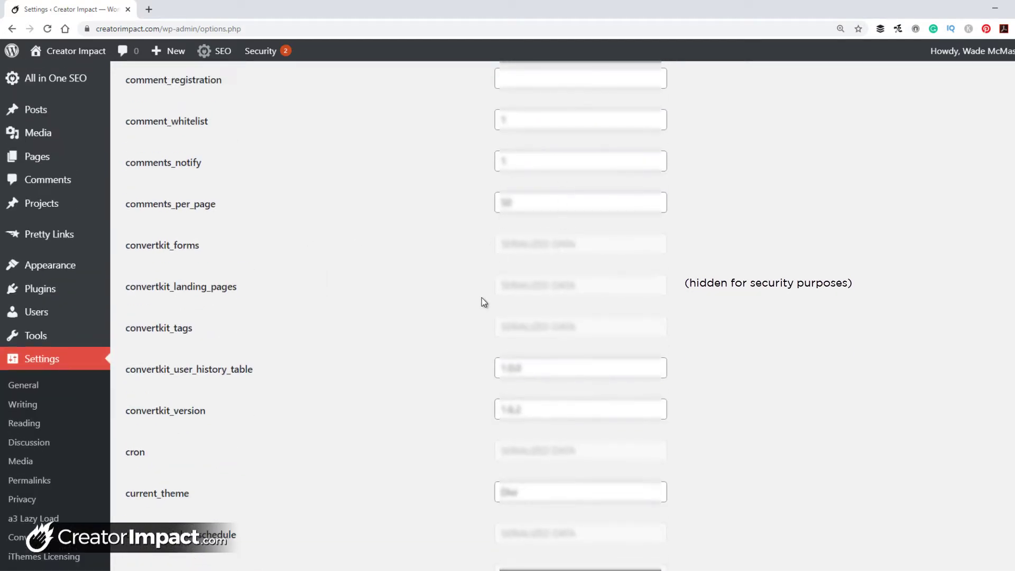
scroll(485, 302, down, 16)
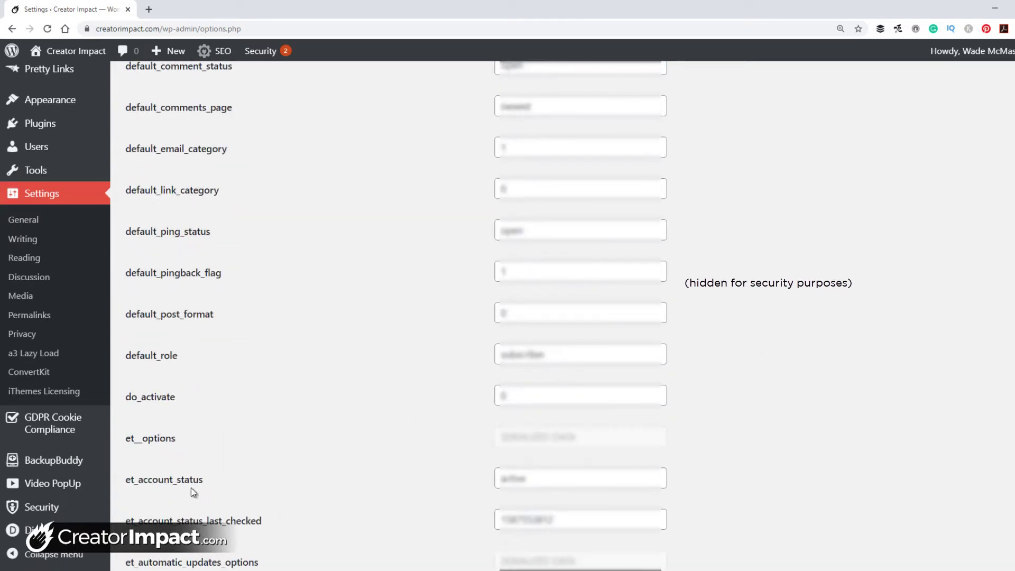
scroll(608, 397, down, 2)
scroll(893, 400, down, 5)
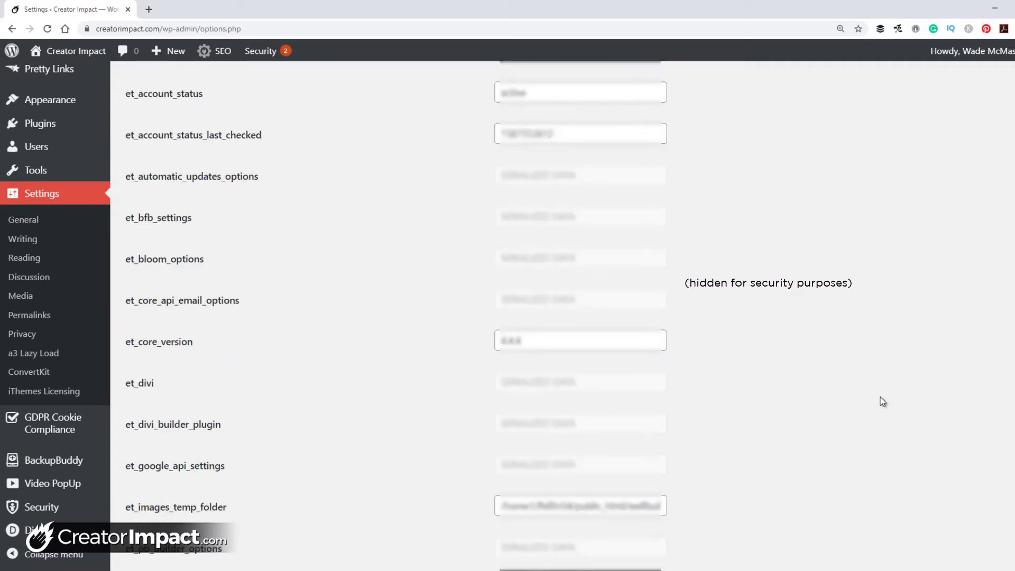
scroll(562, 317, down, 20)
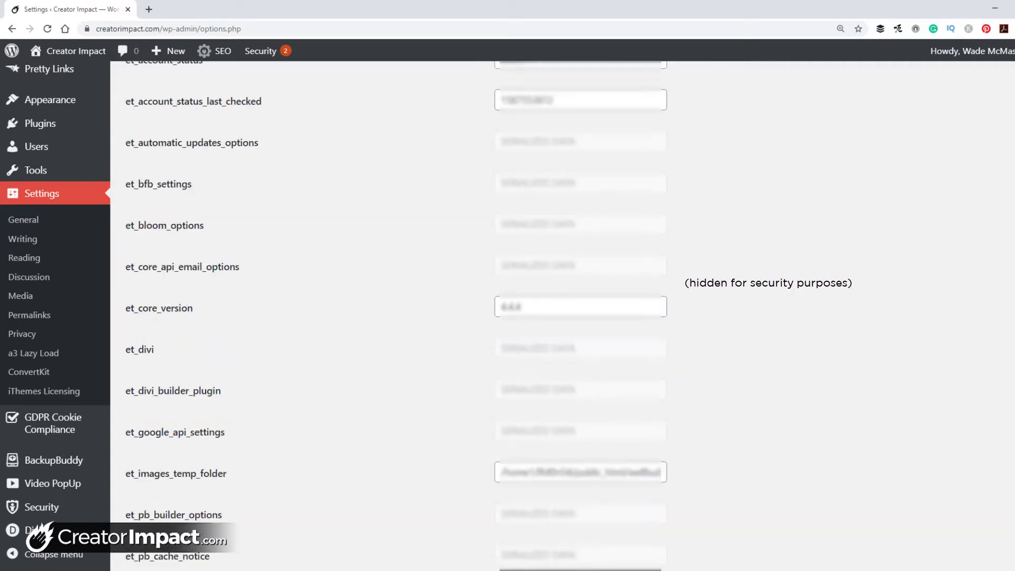
scroll(562, 317, down, 20)
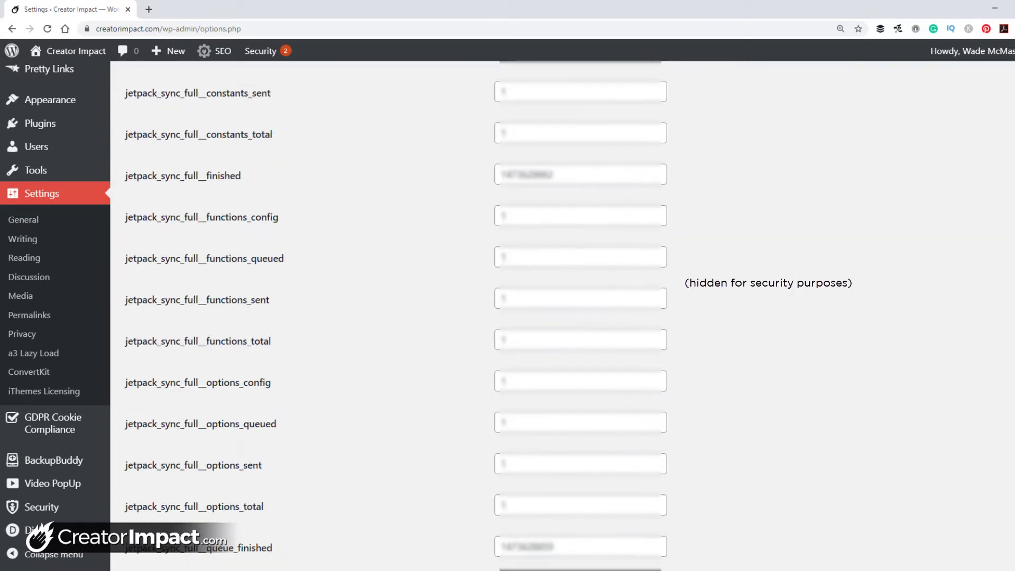
scroll(563, 317, down, 20)
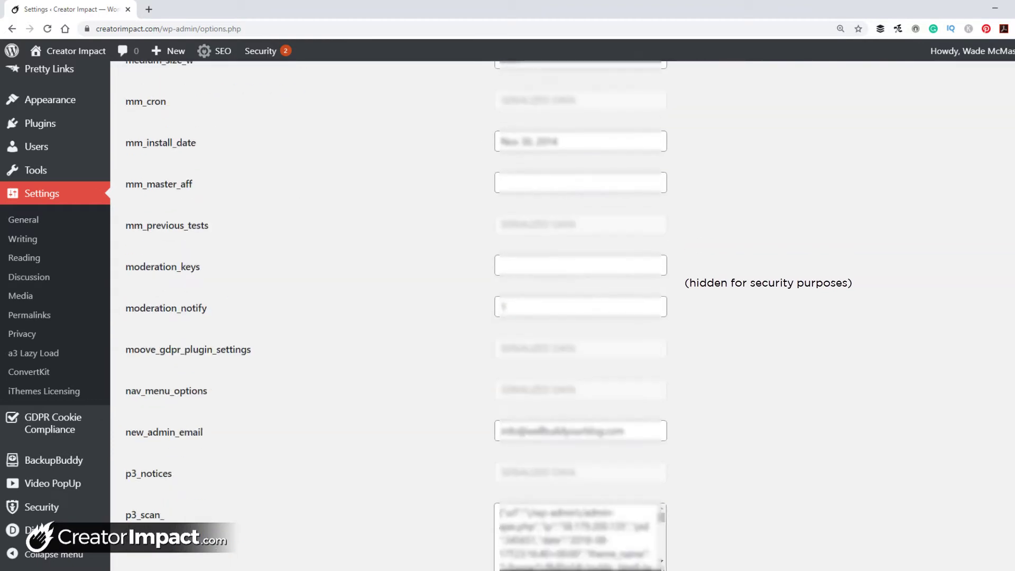
scroll(563, 317, down, 20)
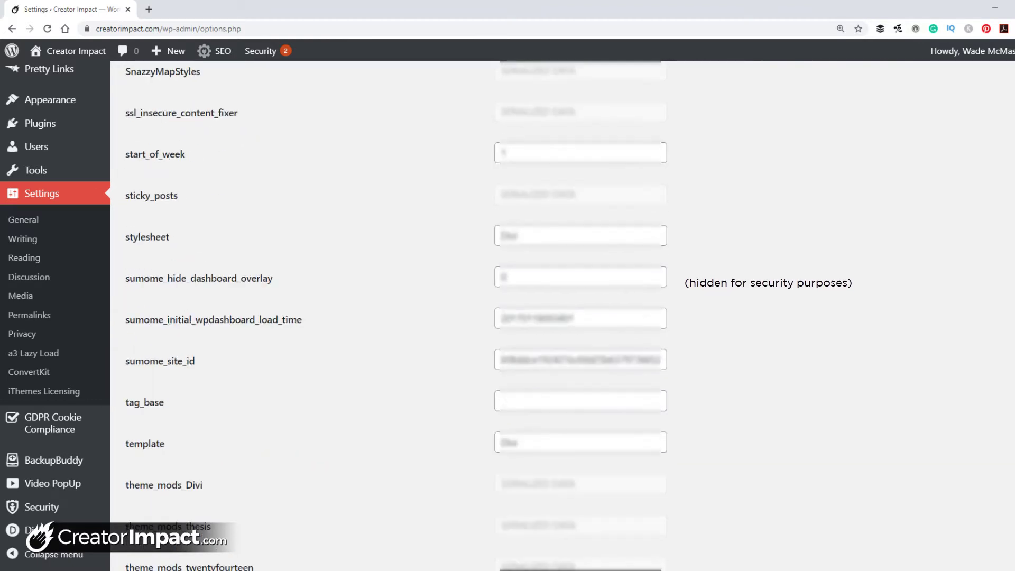
scroll(563, 317, up, 20)
scroll(562, 317, down, 20)
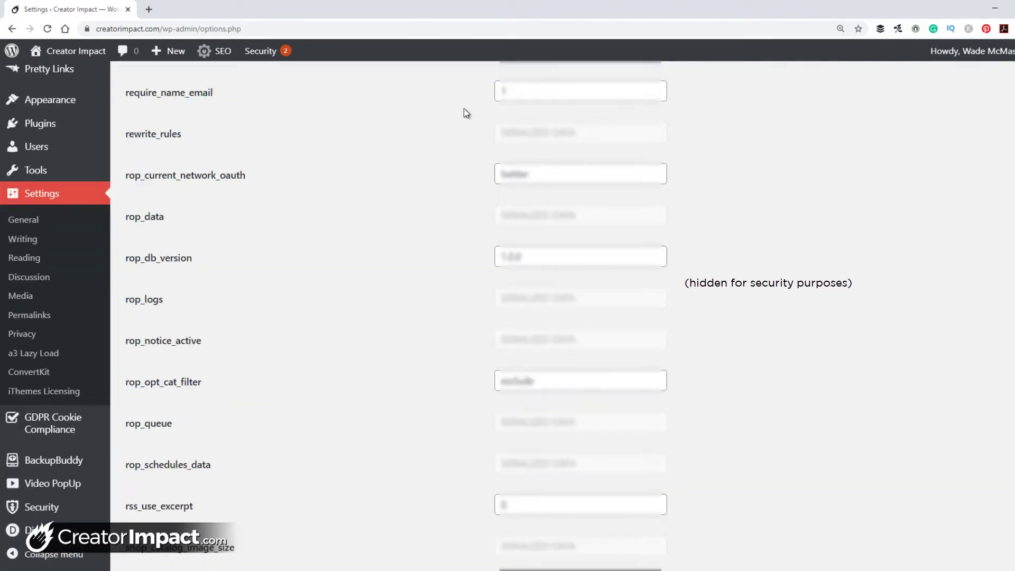
scroll(415, 220, up, 10)
mouse_move(45, 74)
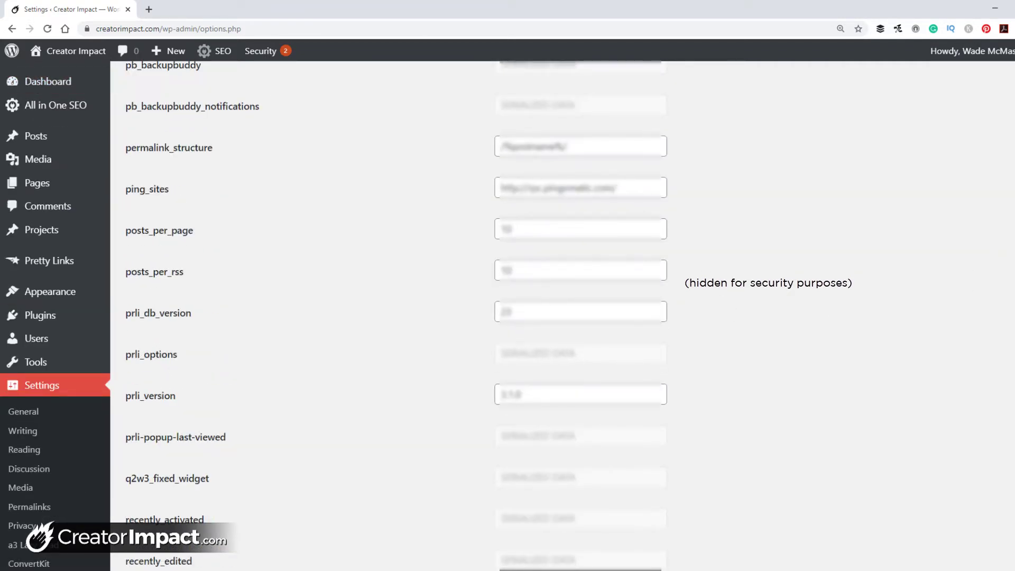
scroll(397, 317, down, 20)
scroll(397, 317, up, 15)
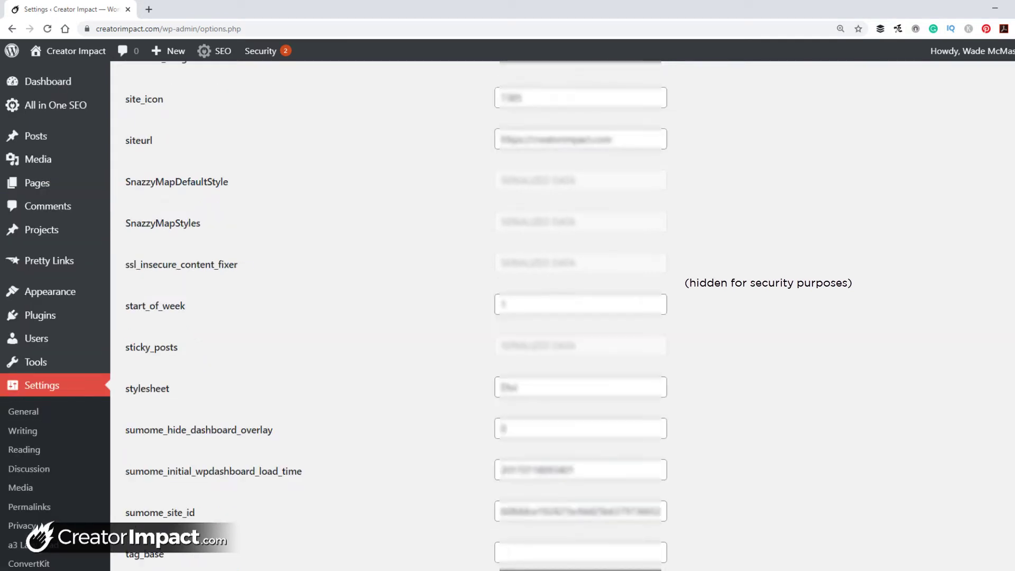
scroll(989, 263, up, 20)
Open the list of all pages in full screen and expand its screen options
mouse_move(36, 182)
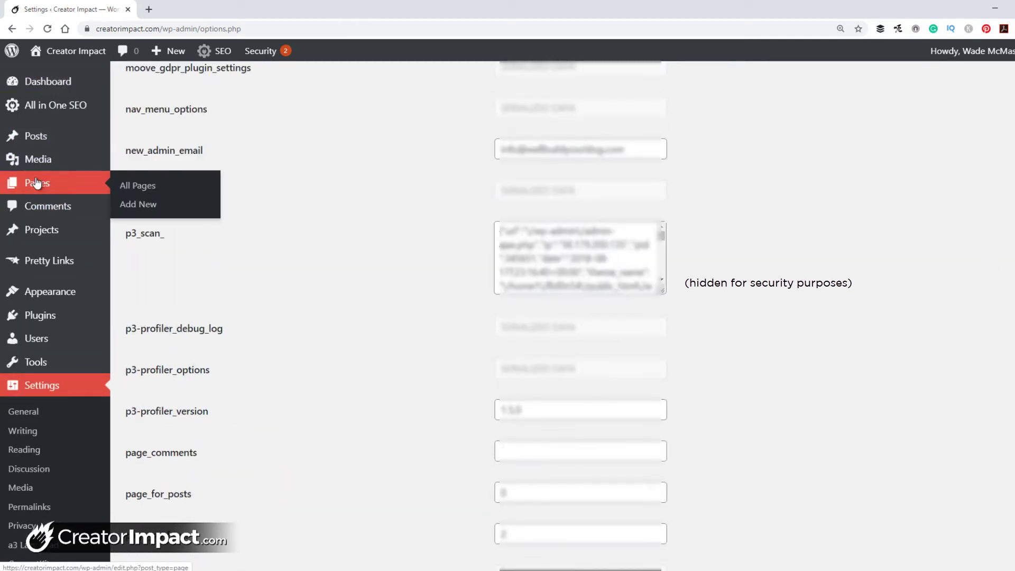
mouse_move(38, 150)
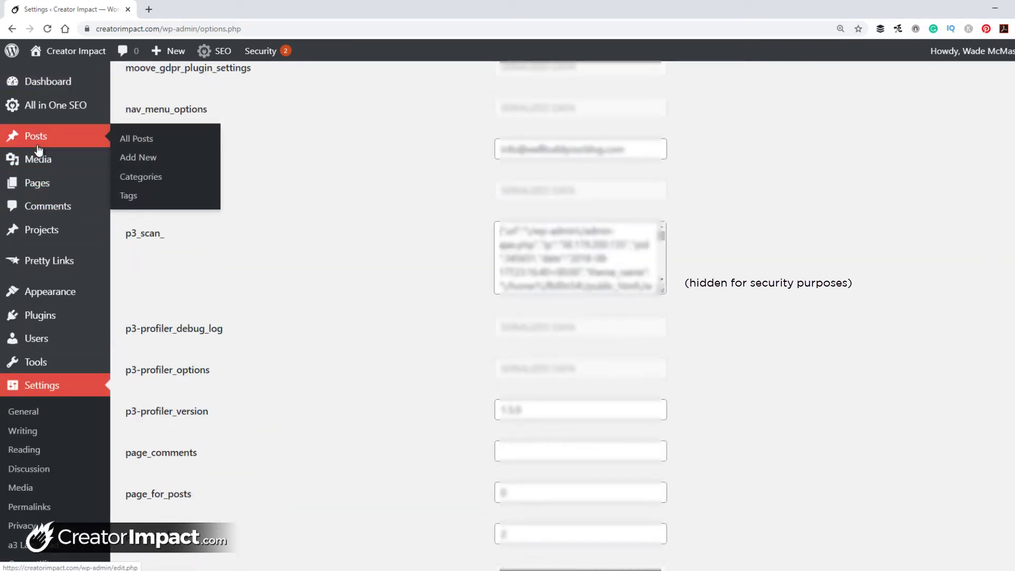
click(53, 184)
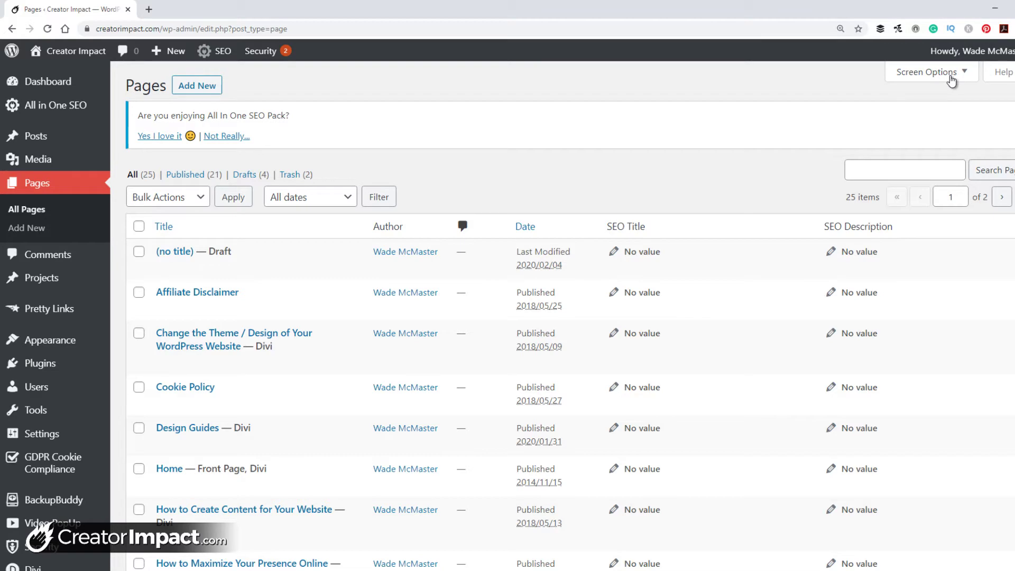
key(F11)
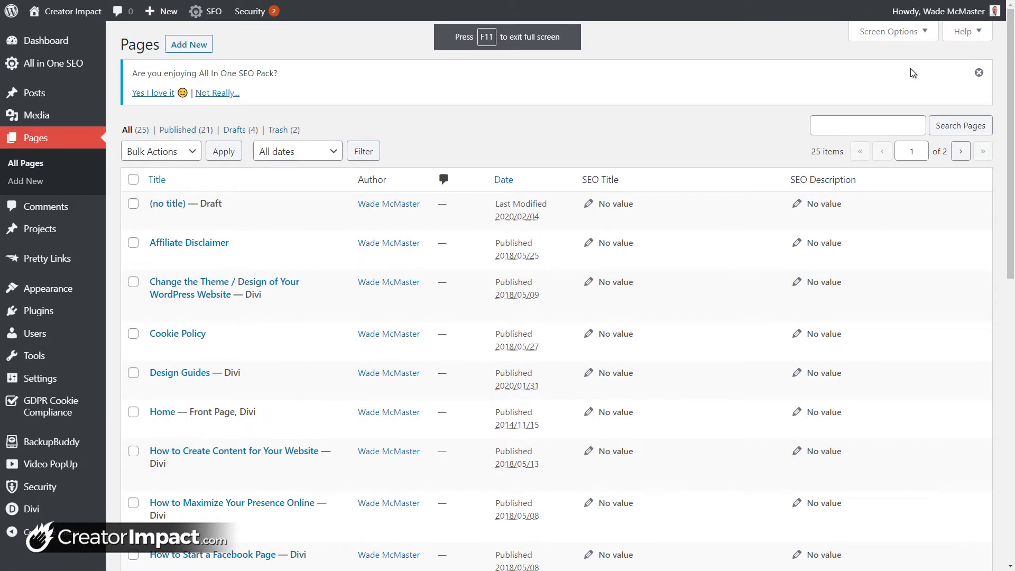
click(911, 32)
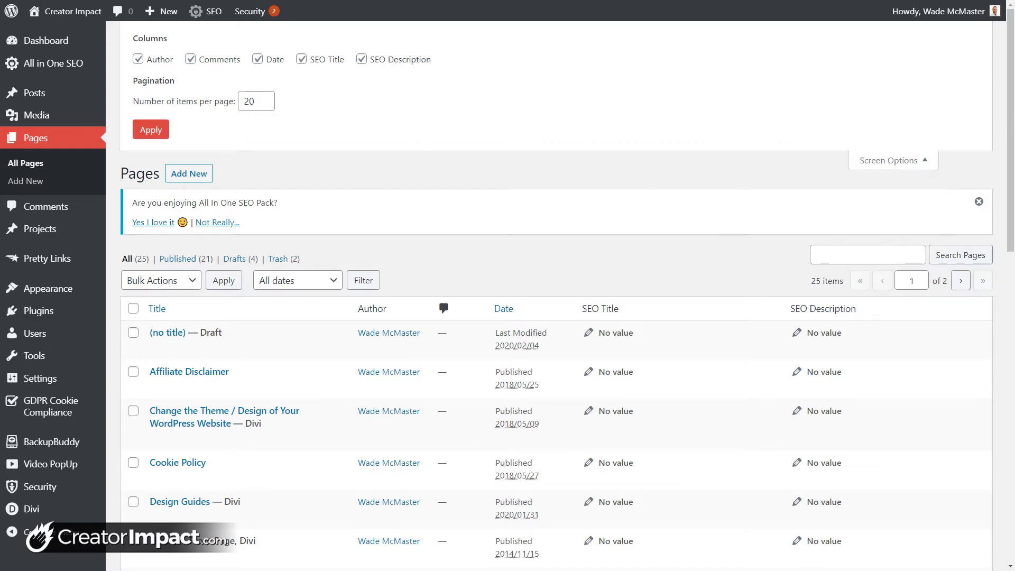
Try changing the number of items per page for the pages list and set it back to 20
scroll(1008, 198, down, 10)
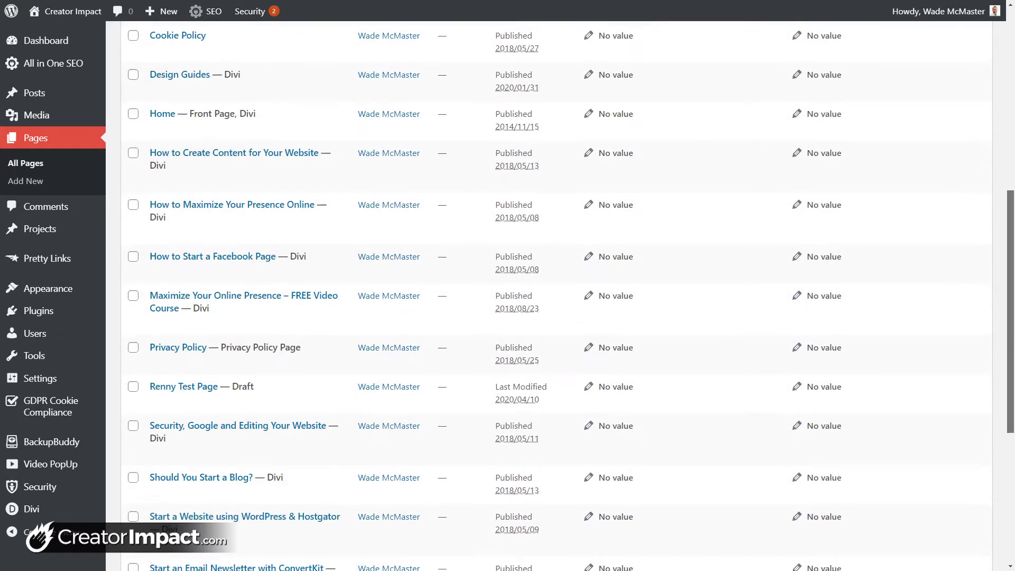
scroll(594, 106, up, 10)
double_click(251, 100)
text(10)
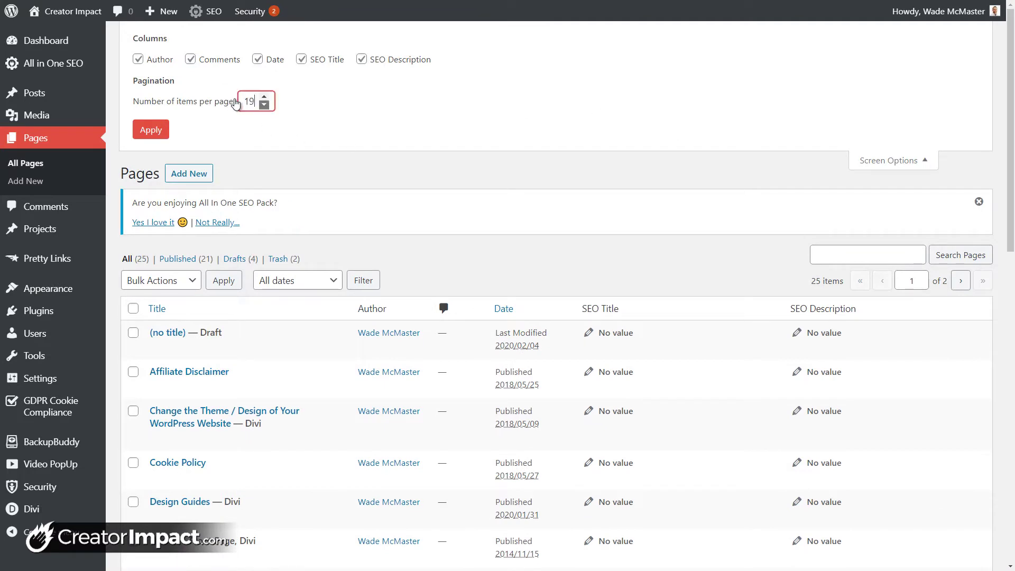
drag(250, 100, 334, 109)
text(0)
key(BackSpace)
key(BackSpace)
text(20)
Try toggling the Comments column in the pages list, leaving it shown
click(204, 62)
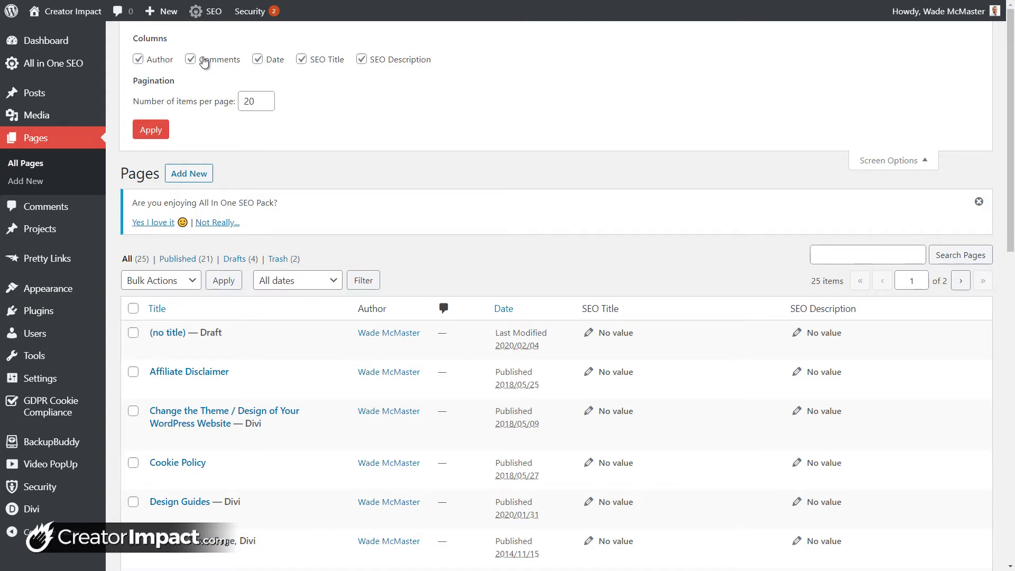
click(258, 60)
click(192, 60)
Open the site's menu editor and load the WBYB (Primary Menu) for editing
mouse_move(93, 293)
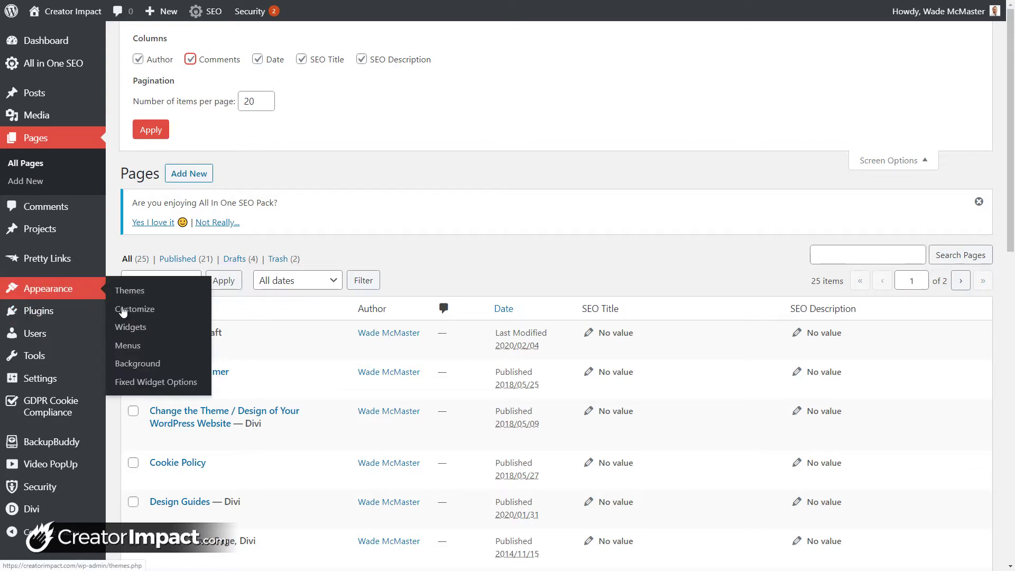
click(129, 346)
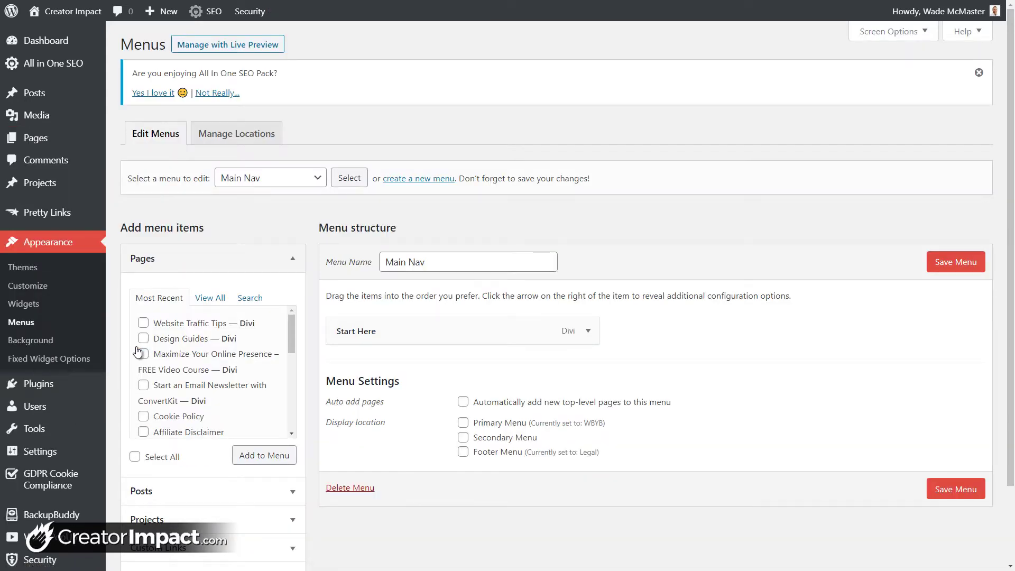
click(299, 180)
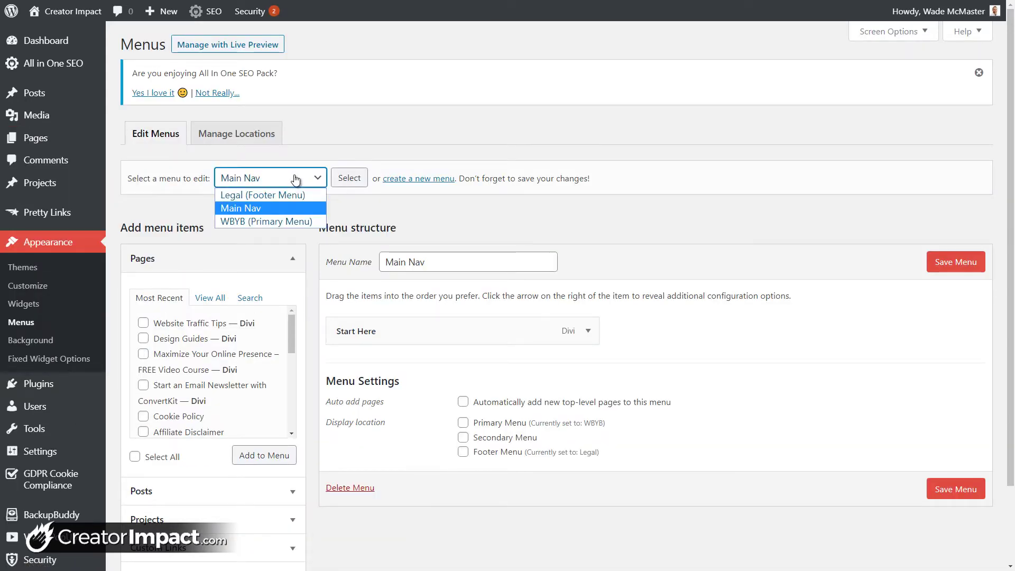
click(266, 221)
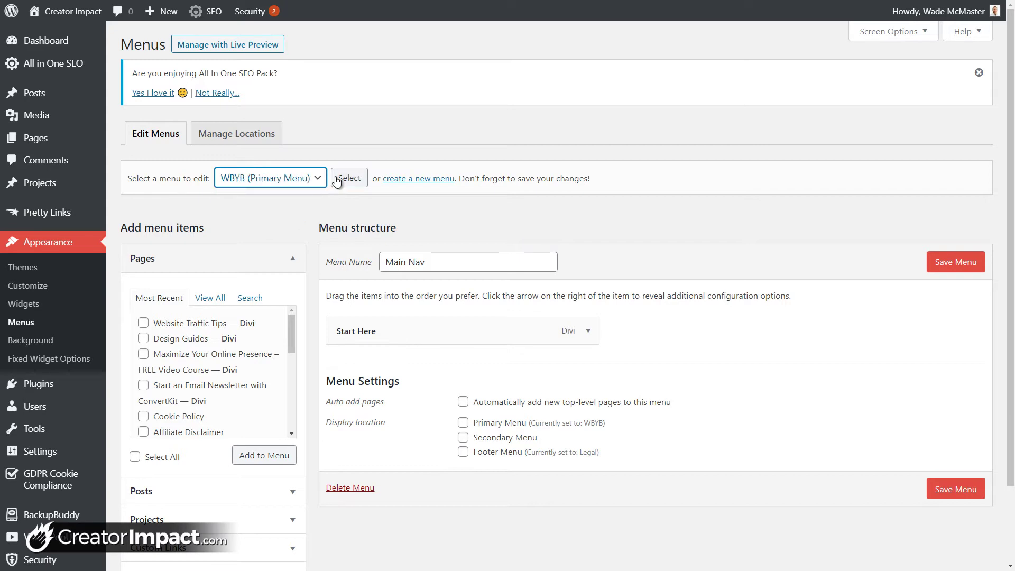
click(342, 180)
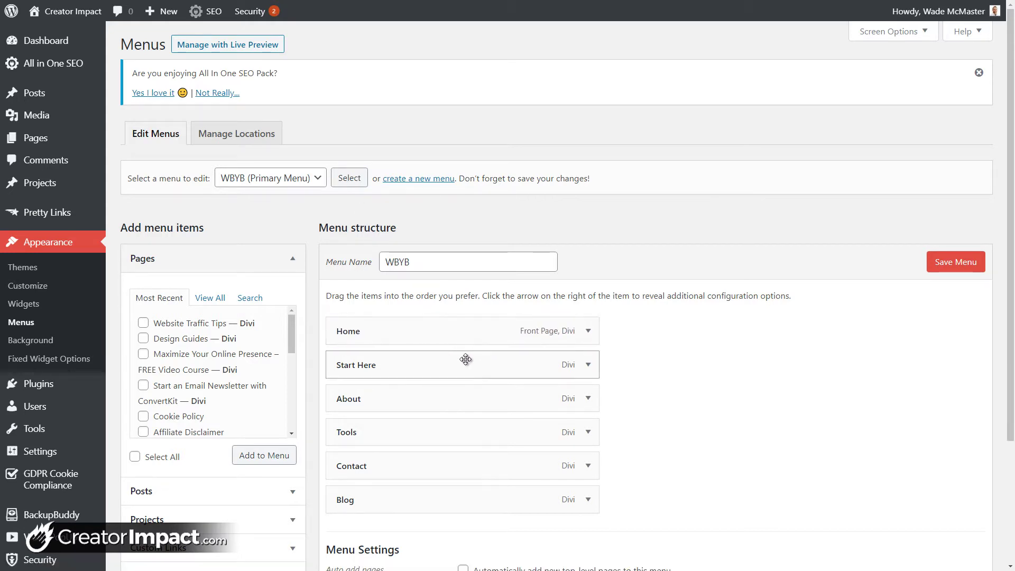
Expand the settings of the About item in the menu structure
mouse_move(465, 359)
mouse_down()
mouse_move(475, 360)
mouse_move(455, 367)
mouse_up()
click(587, 400)
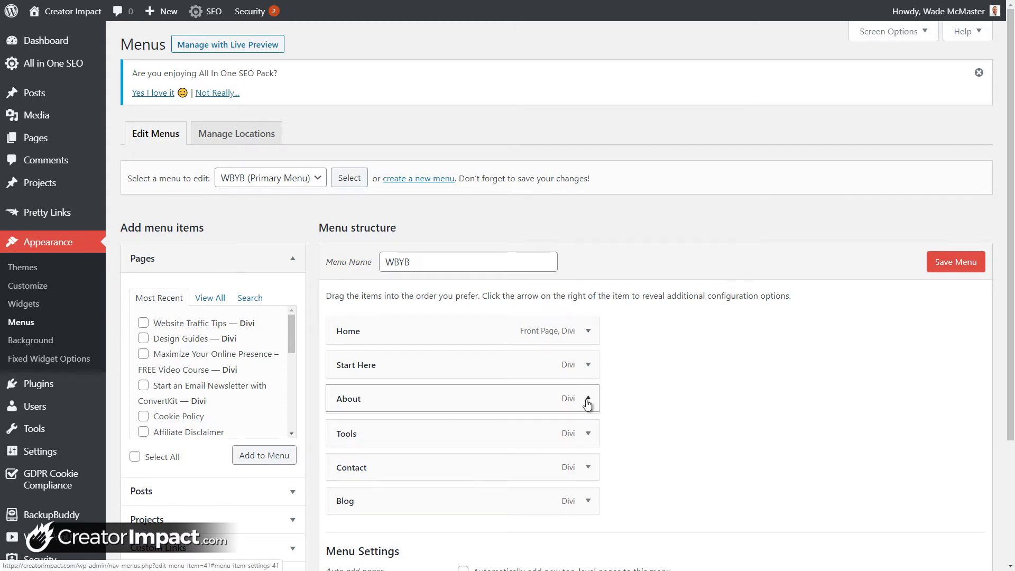
scroll(460, 319, down, 3)
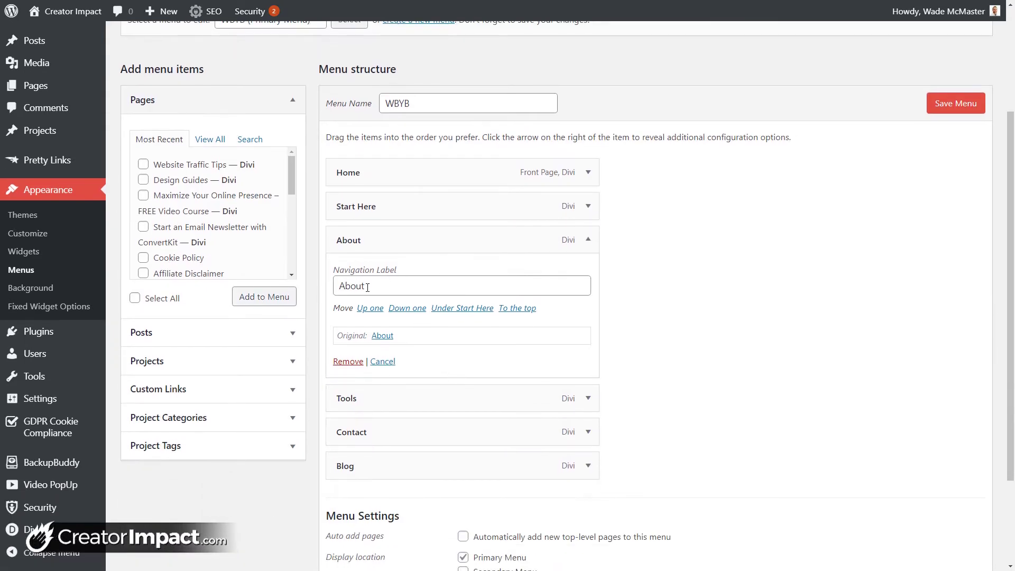
Try adding "Me" to the About item's navigation label and remove it again
click(373, 290)
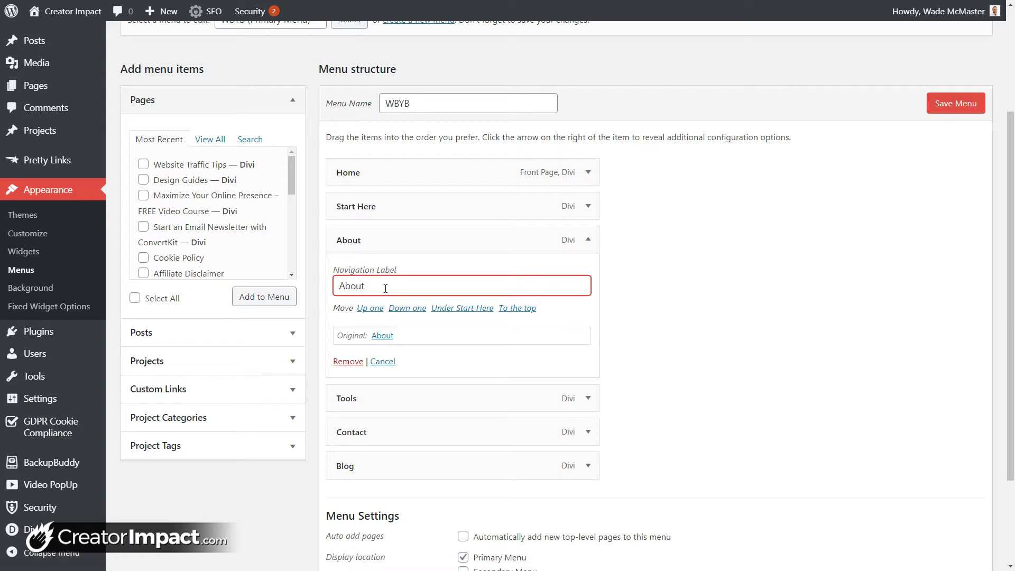
text(Me)
double_click(367, 286)
key(BackSpace)
key(BackSpace)
Expand the menu editor's screen options and enable the Description property for menu items
scroll(879, 282, up, 3)
click(902, 33)
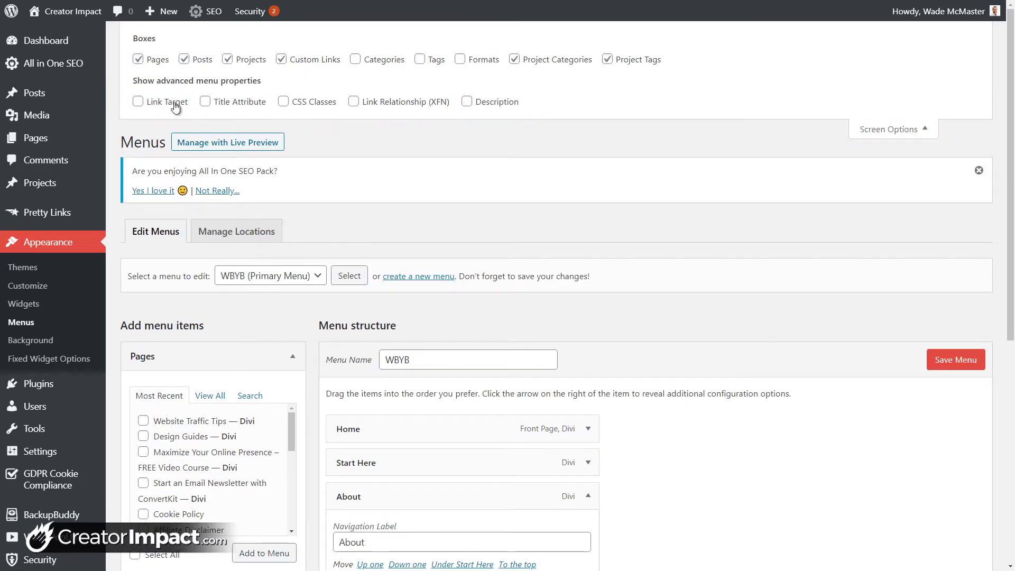
click(467, 101)
scroll(446, 114, down, 4)
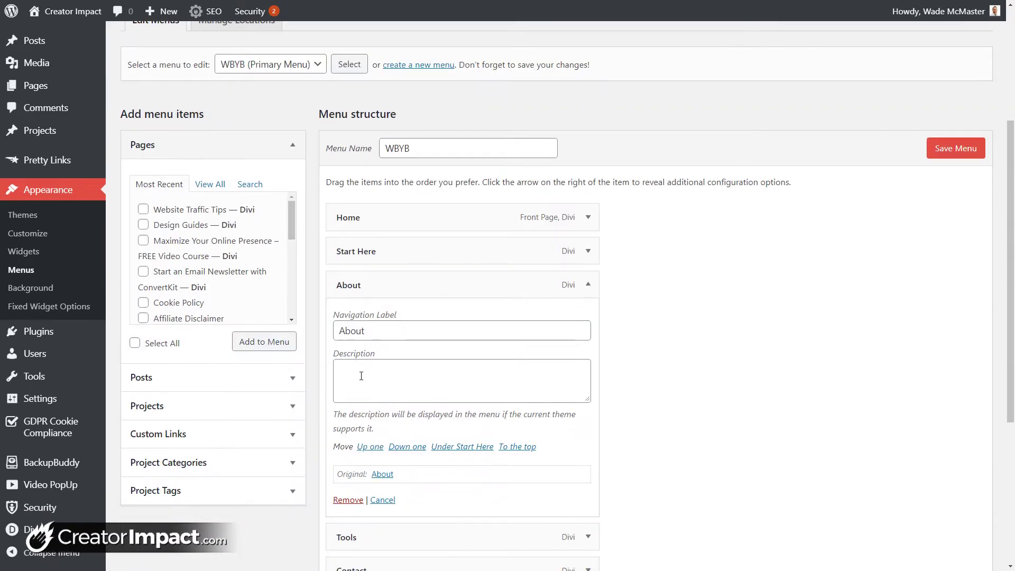
Try entering the description "A little about me!" for the About item and clear it again
click(372, 368)
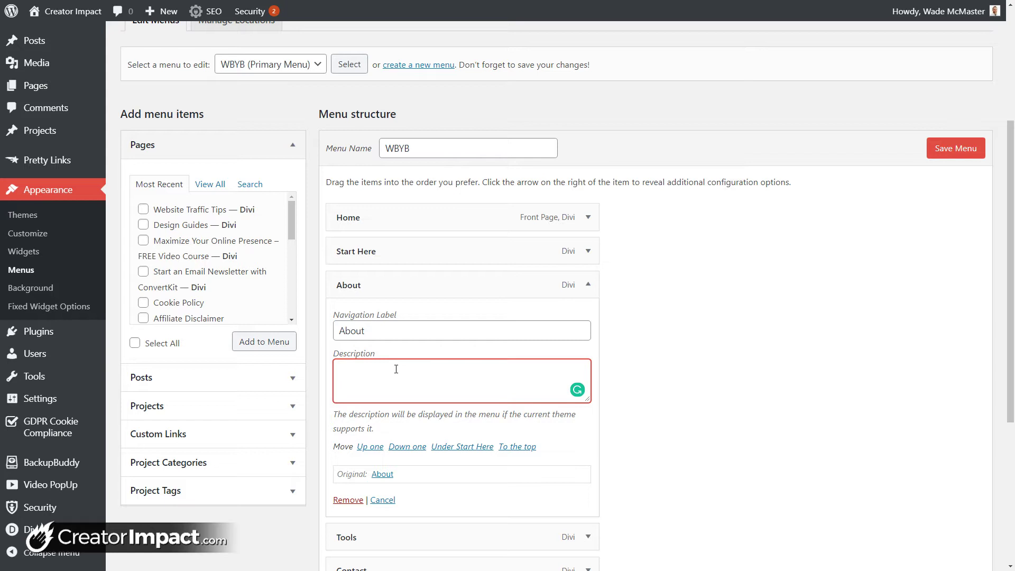
text(A little about me!)
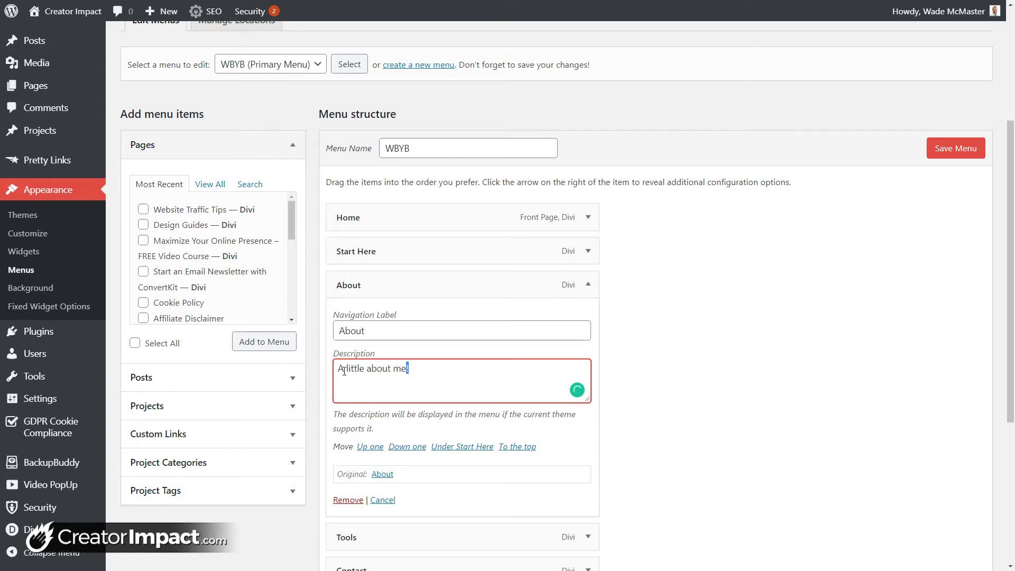
drag(344, 371, 340, 372)
click(413, 371)
drag(415, 371, 310, 363)
key(BackSpace)
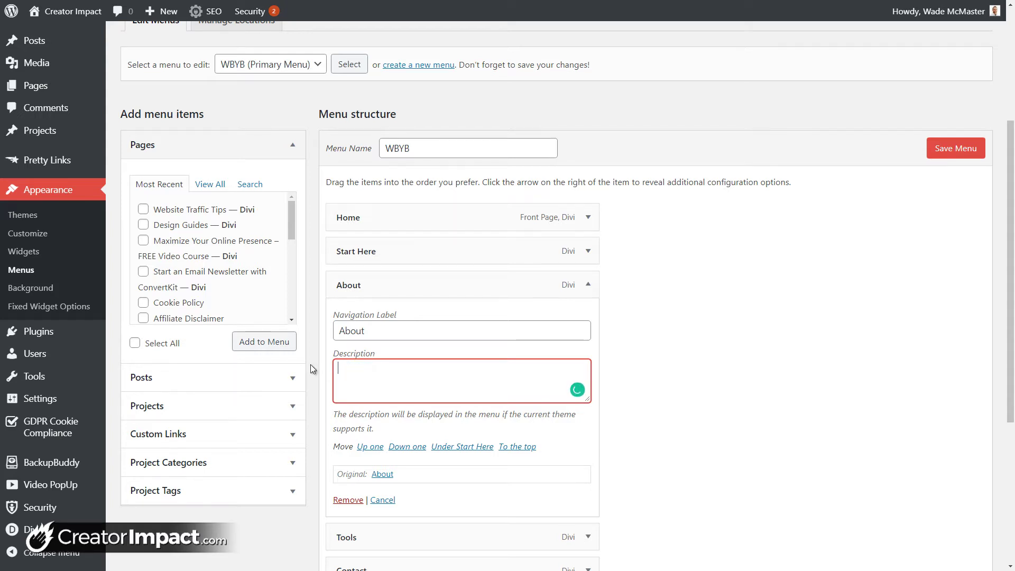
Enable the Link Relationship (XFN) property for menu items
scroll(282, 132, up, 1)
scroll(282, 132, up, 3)
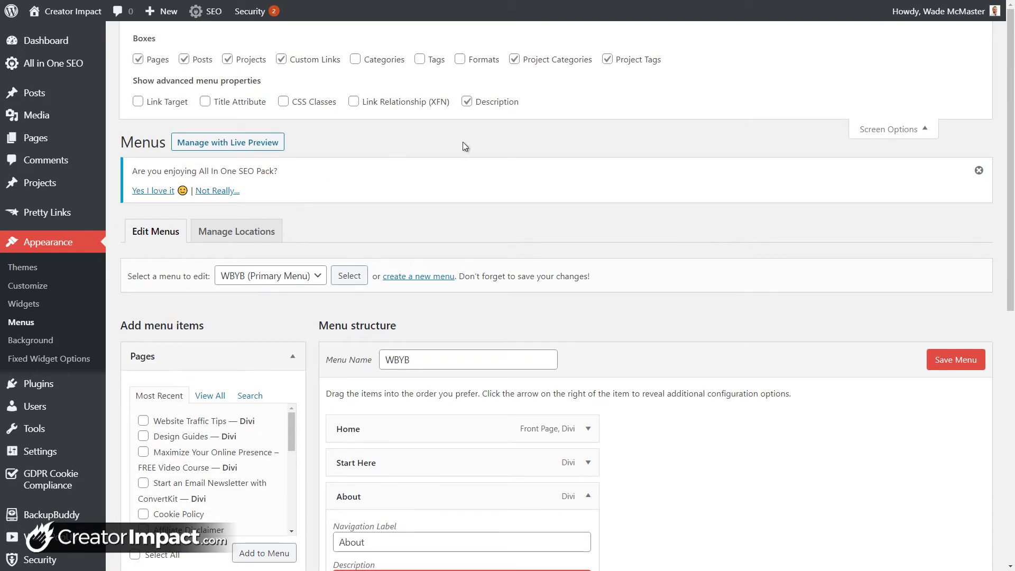
click(354, 103)
scroll(529, 152, down, 3)
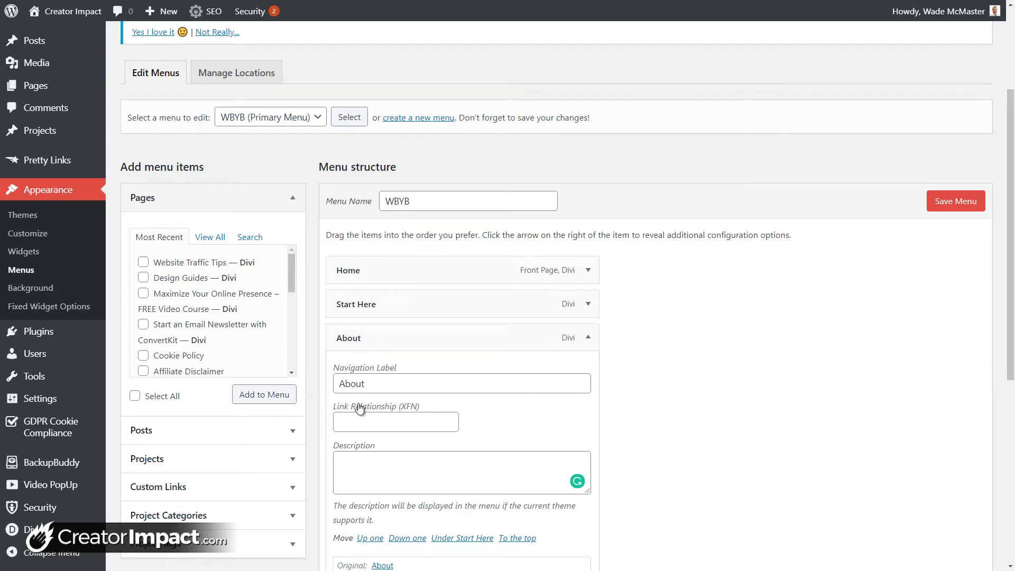
Try entering "friend" as the About item's link relationship and clear it again
click(362, 425)
text(friend)
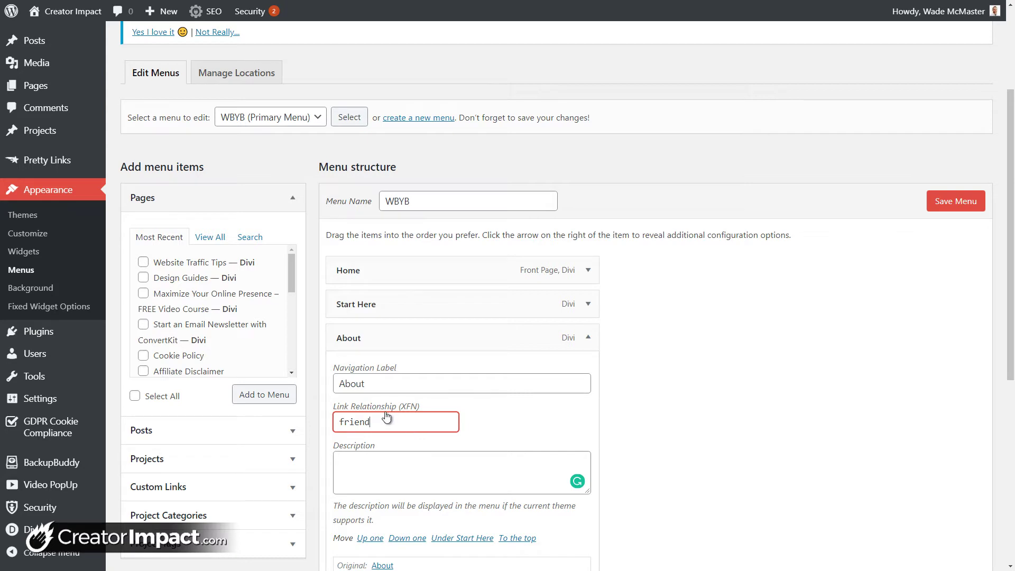
drag(381, 422, 318, 422)
key(BackSpace)
Enable the CSS Classes property for menu items
scroll(391, 423, up, 3)
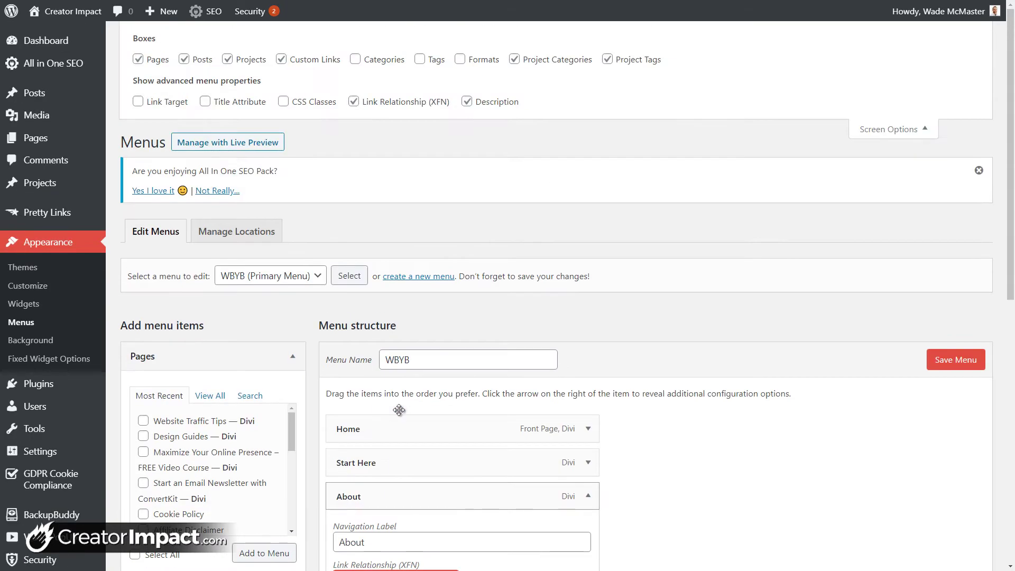
click(284, 102)
scroll(299, 130, down, 4)
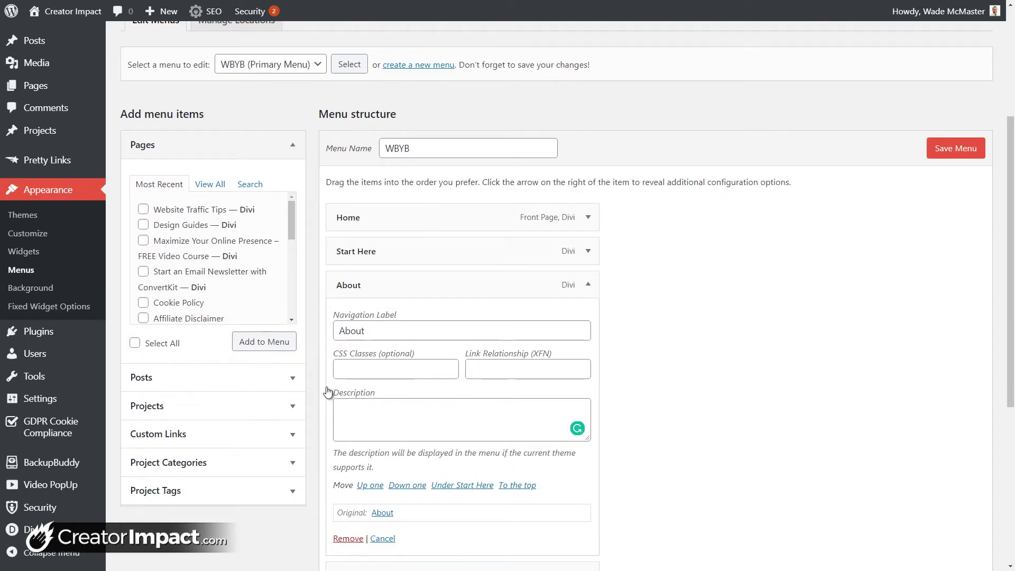
Try "navbutton" and "et_pb_button" as CSS classes for the About item and clear the field again
click(357, 361)
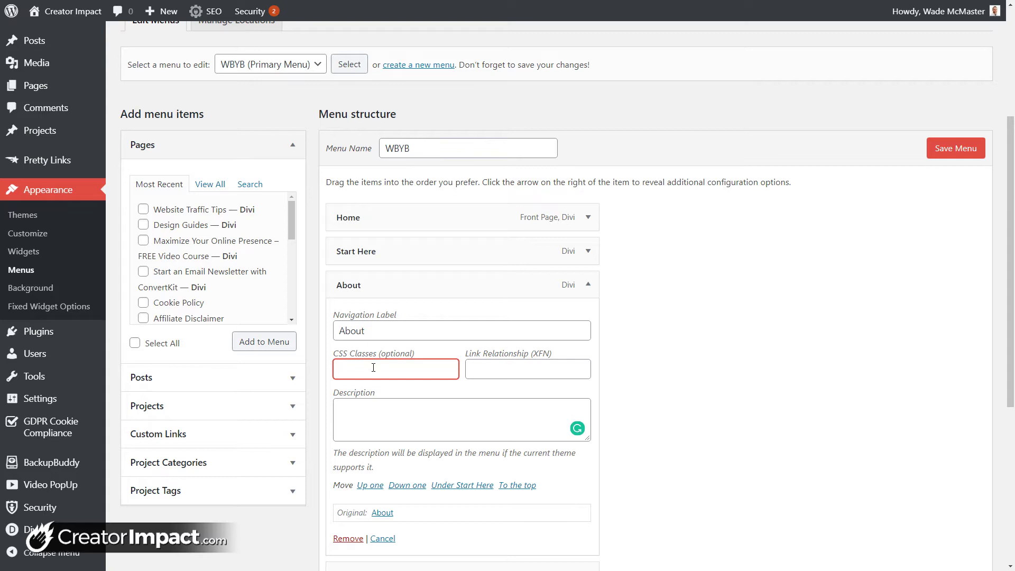
text(navbutton)
drag(392, 373, 335, 368)
text(et_pb_button)
key(Left)
key(Left)
key(Left)
key(Left)
key(Left)
key(Left)
key(shift+Left)
text(-)
drag(428, 373, 321, 362)
key(BackSpace)
Enable the Title Attribute property for menu items and go to the About item's title attribute field
scroll(438, 350, up, 3)
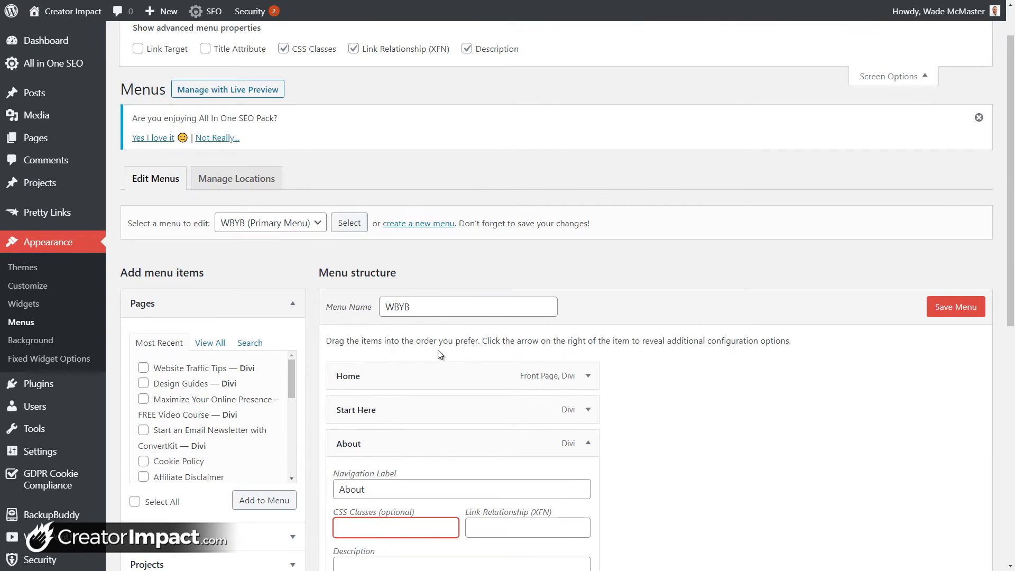
scroll(465, 351, up, 1)
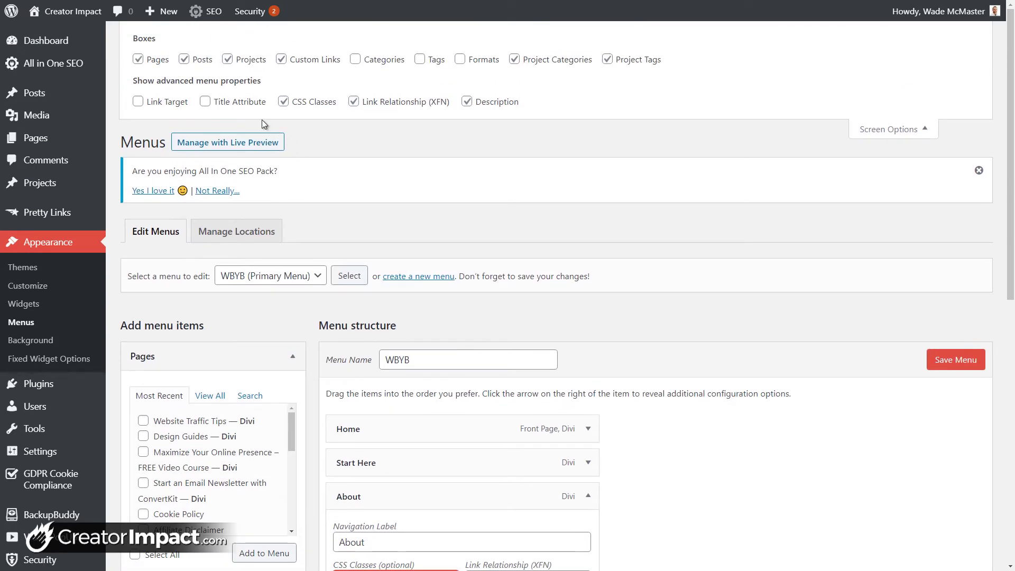
click(205, 102)
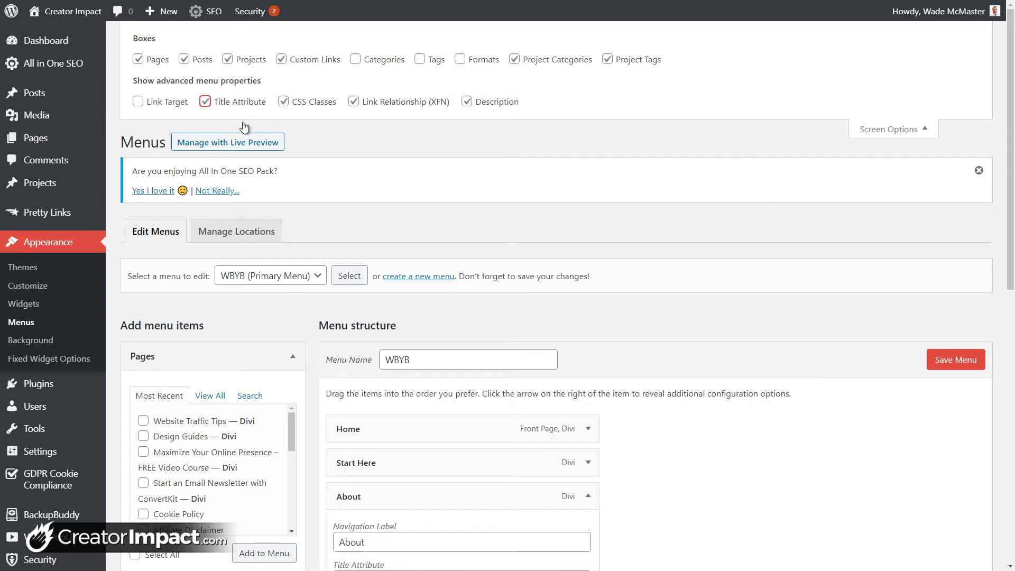
scroll(244, 127, down, 4)
click(365, 369)
Enable the Link Target property for menu items
scroll(349, 306, up, 4)
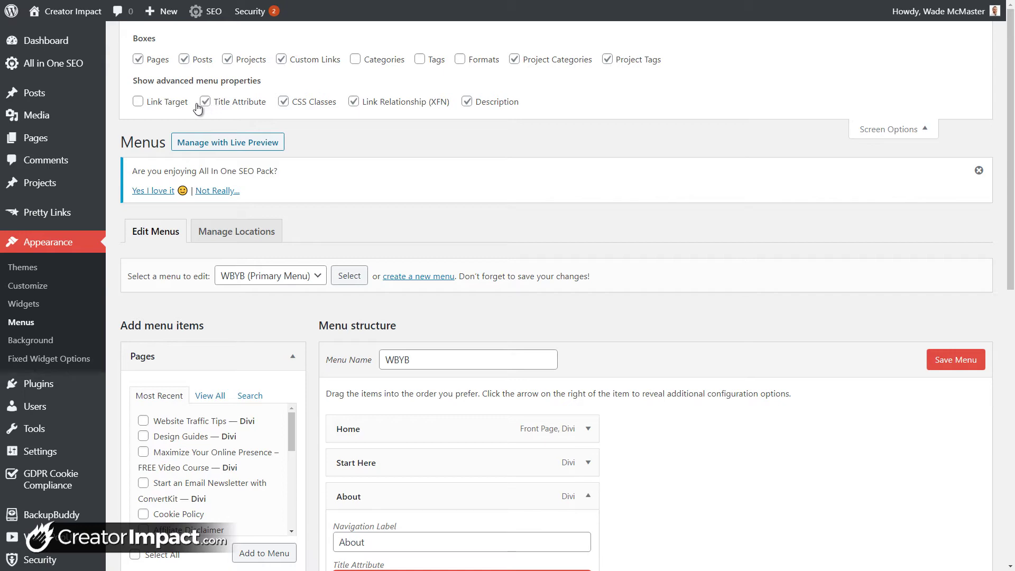
click(138, 102)
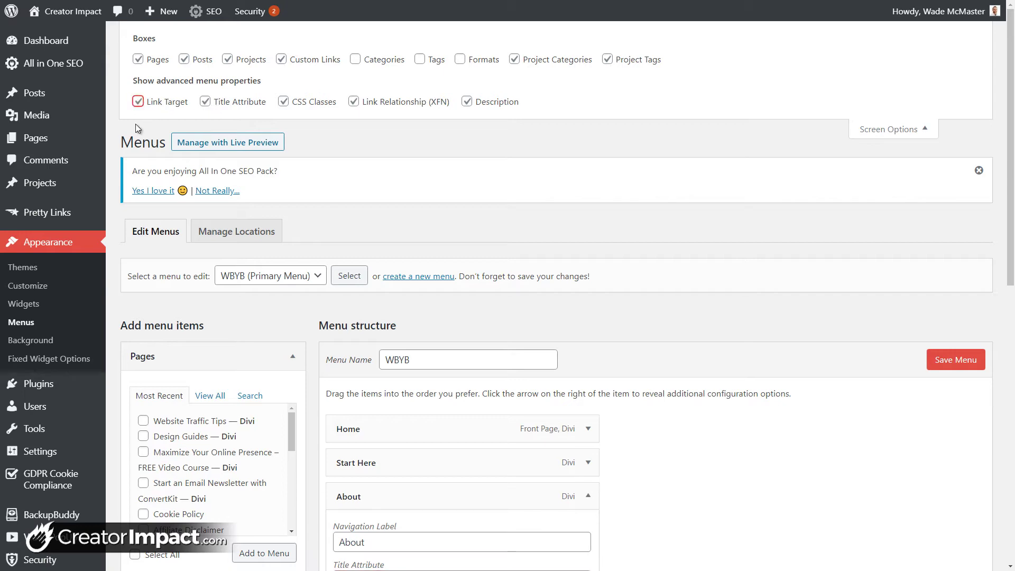
scroll(453, 220, down, 4)
scroll(452, 222, down, 2)
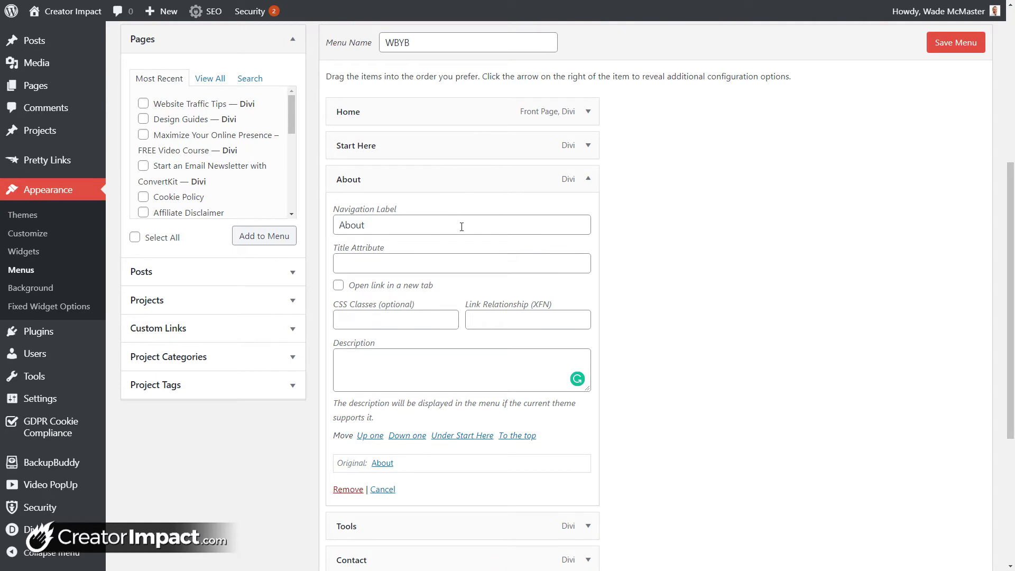
Try toggling the About item's option to open its link in a new tab, leaving it off
click(338, 286)
drag(432, 286, 343, 286)
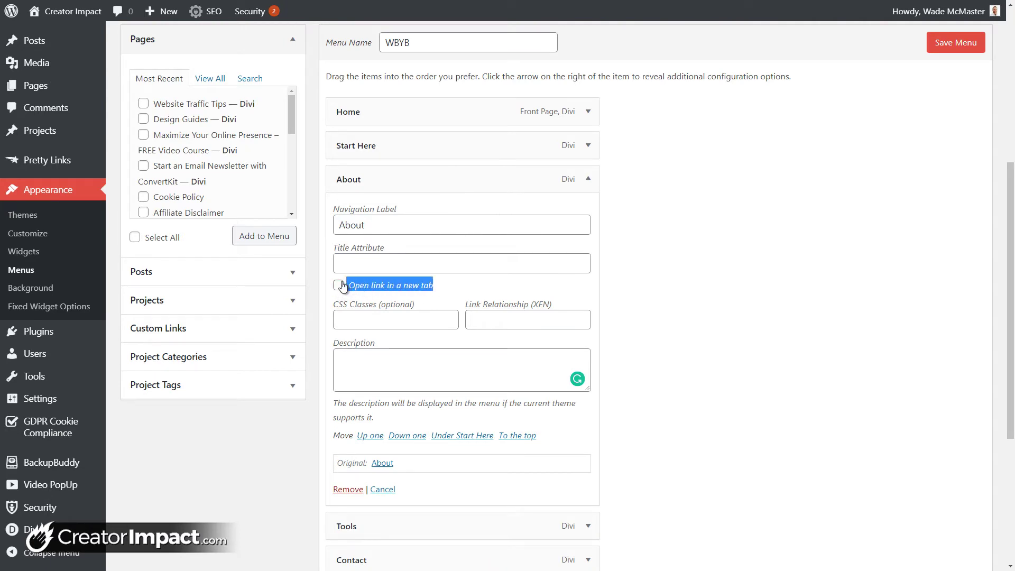
click(458, 288)
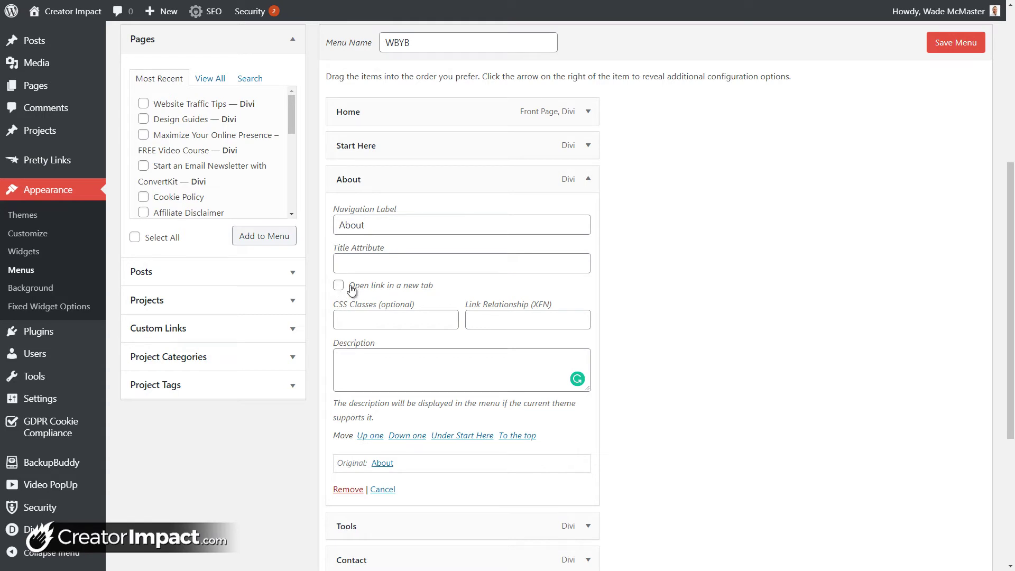
scroll(383, 207, up, 3)
scroll(562, 63, up, 2)
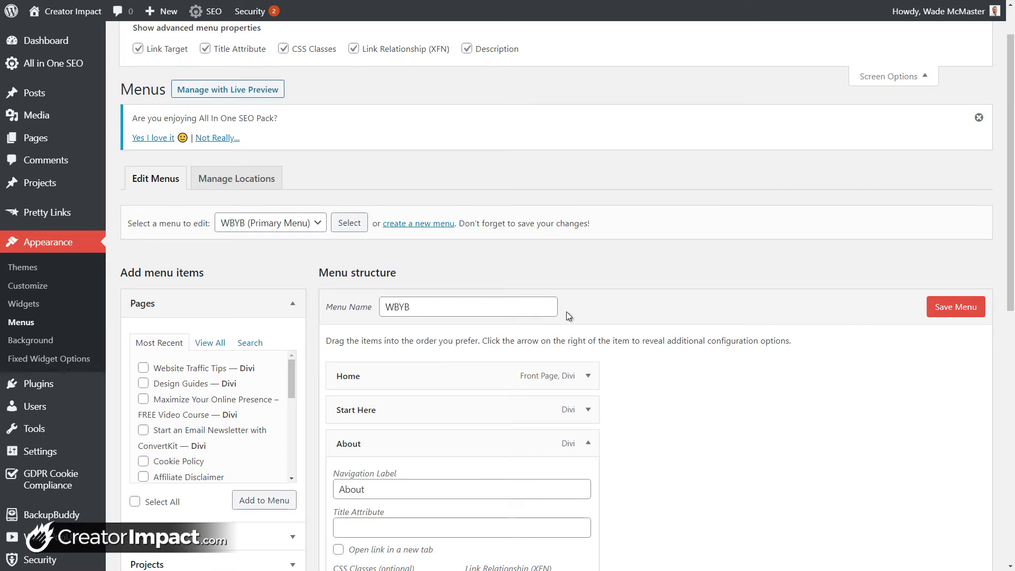
scroll(568, 318, down, 4)
click(377, 343)
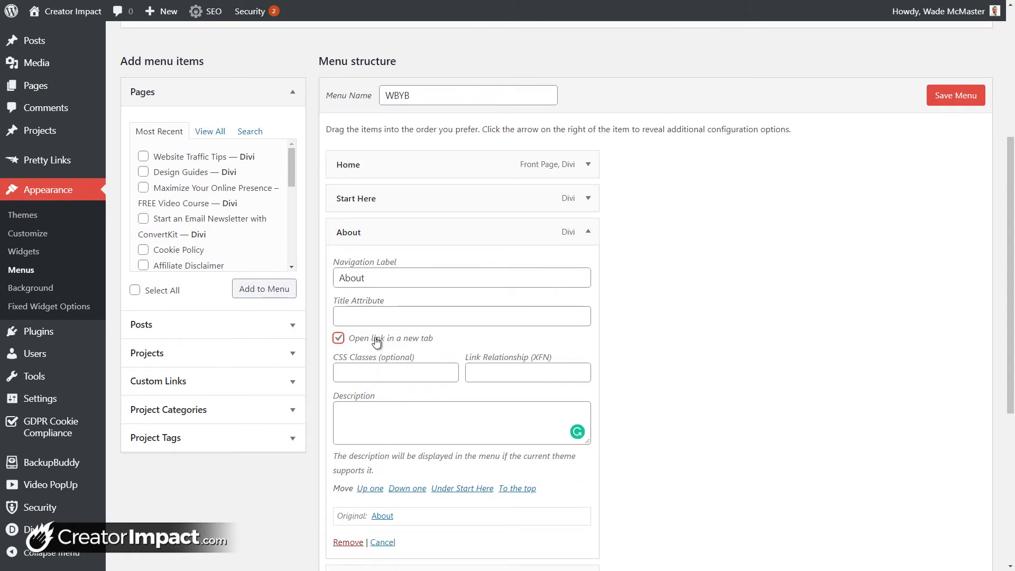
click(377, 343)
Enable the Categories, Tags and Formats boxes as sources for adding menu items
scroll(512, 264, up, 5)
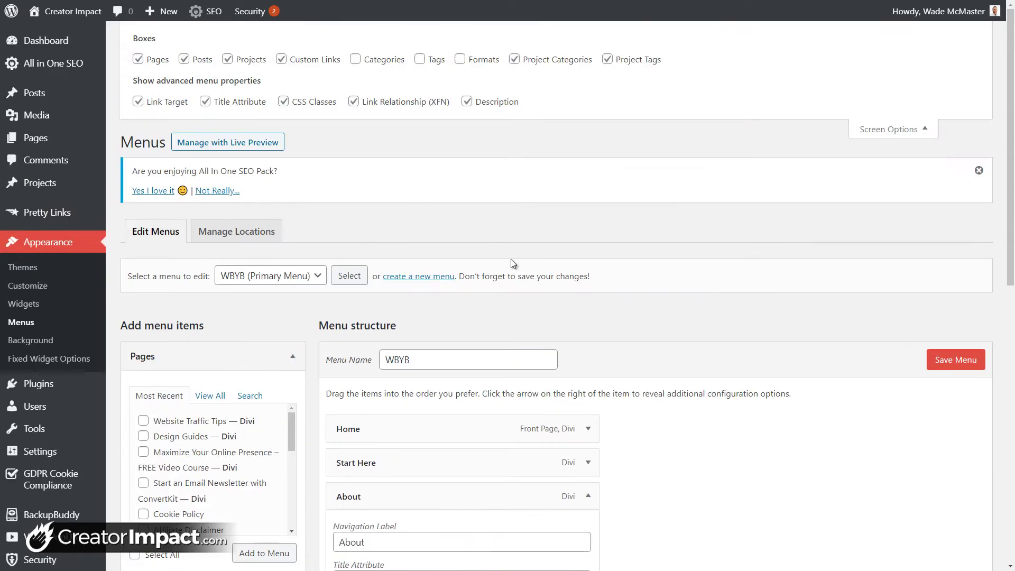
click(364, 59)
click(420, 60)
click(460, 60)
scroll(301, 288, down, 8)
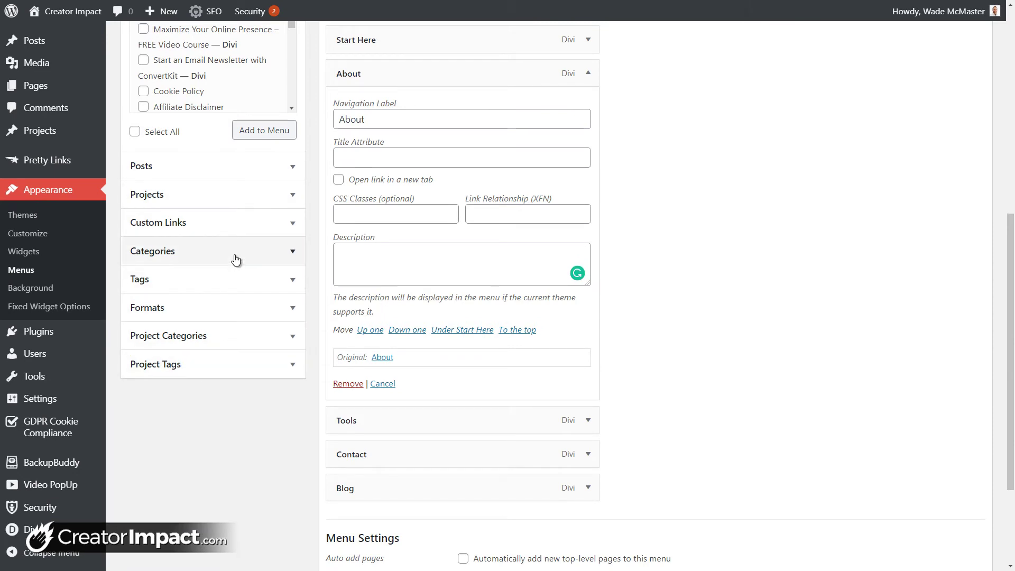
Look through the categories and tags that can be added to the menu, collapsing each box again
click(235, 256)
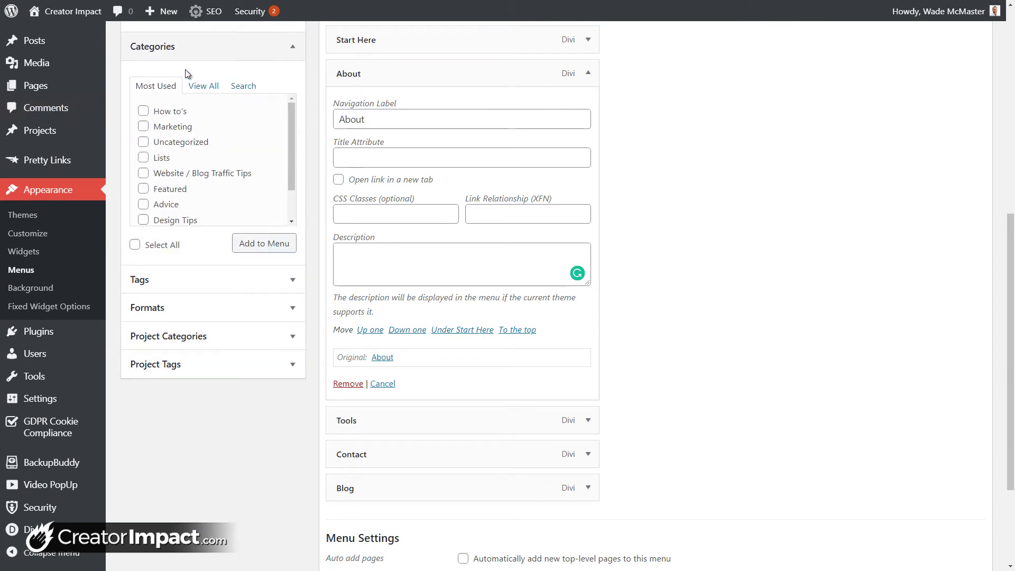
click(185, 53)
scroll(220, 165, up, 2)
click(215, 174)
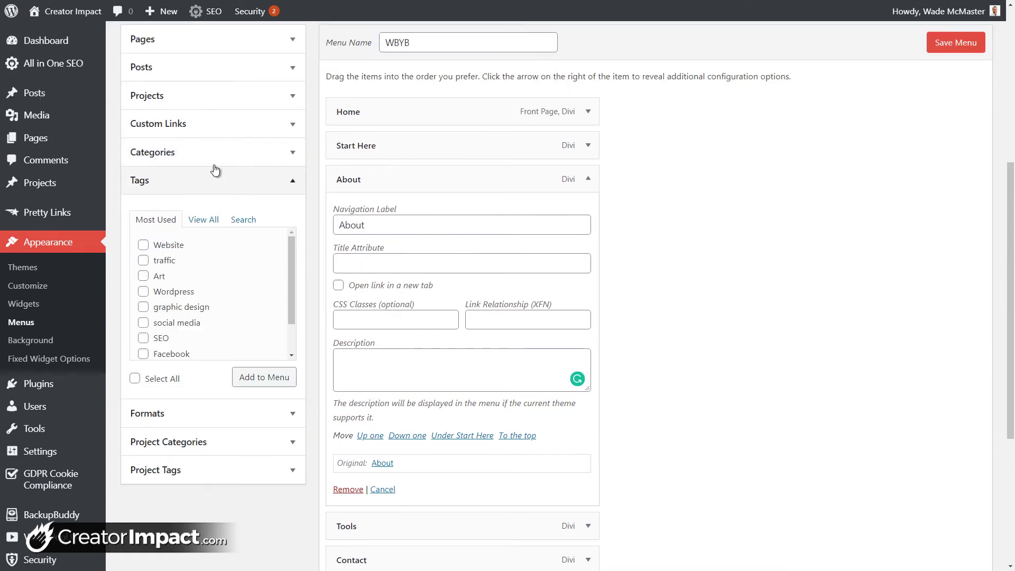
click(213, 186)
Expand the Custom Links box and examine its URL and link text fields
scroll(208, 212, up, 2)
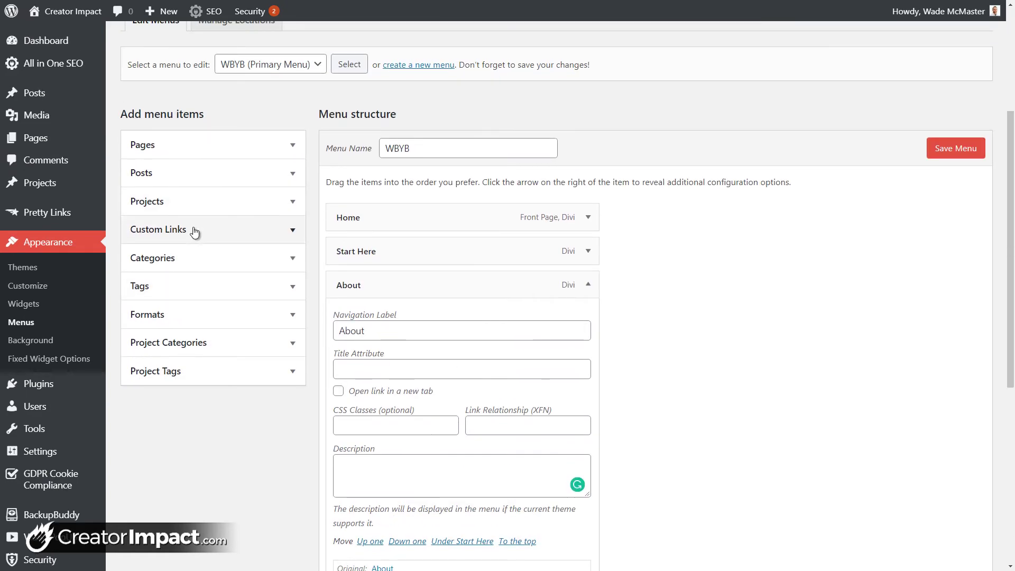
click(194, 232)
click(234, 274)
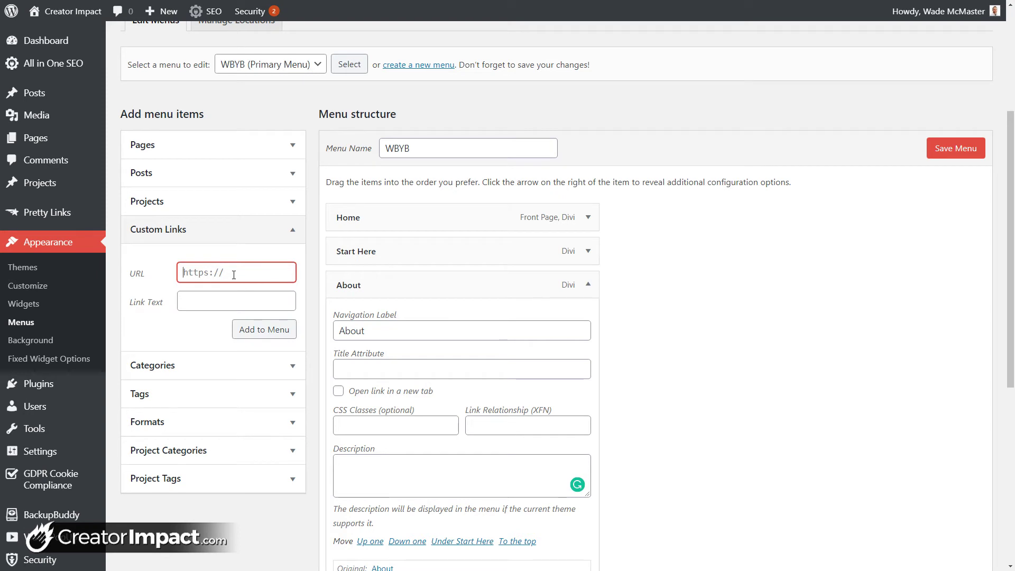
click(255, 301)
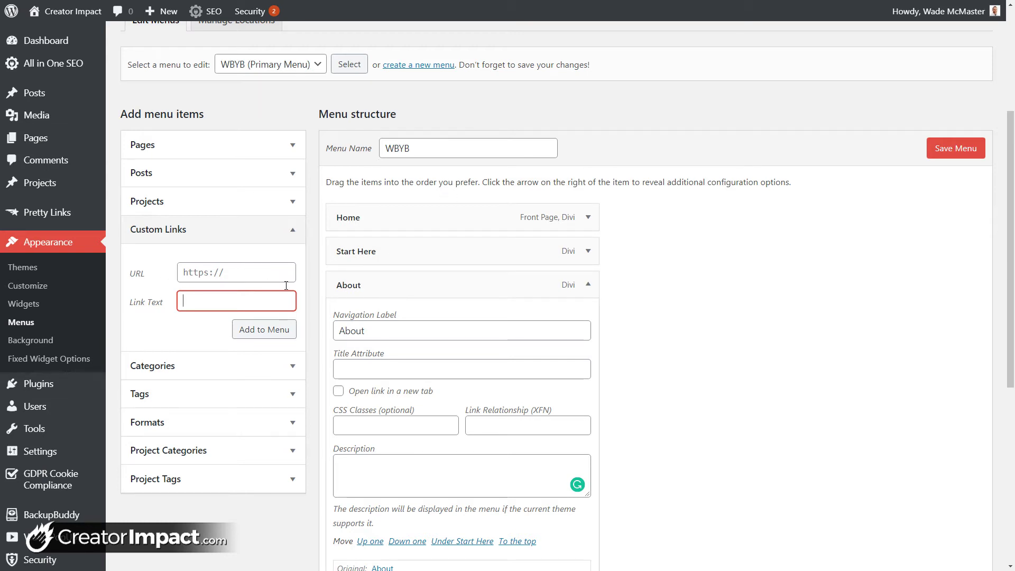
Start a new post, leaving the menu editor without saving, and open it in the default editor
scroll(232, 138, up, 3)
mouse_move(164, 19)
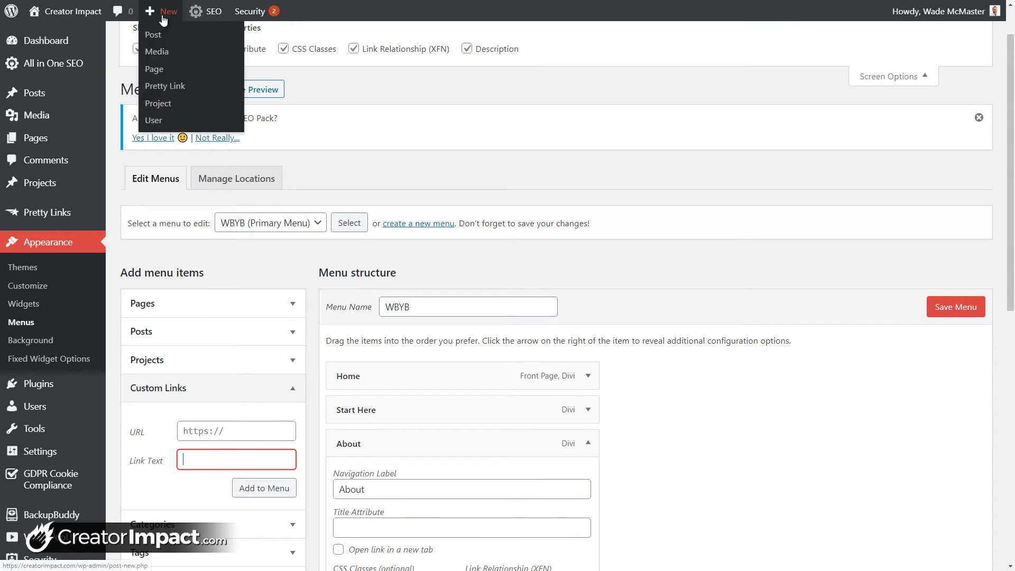
click(158, 38)
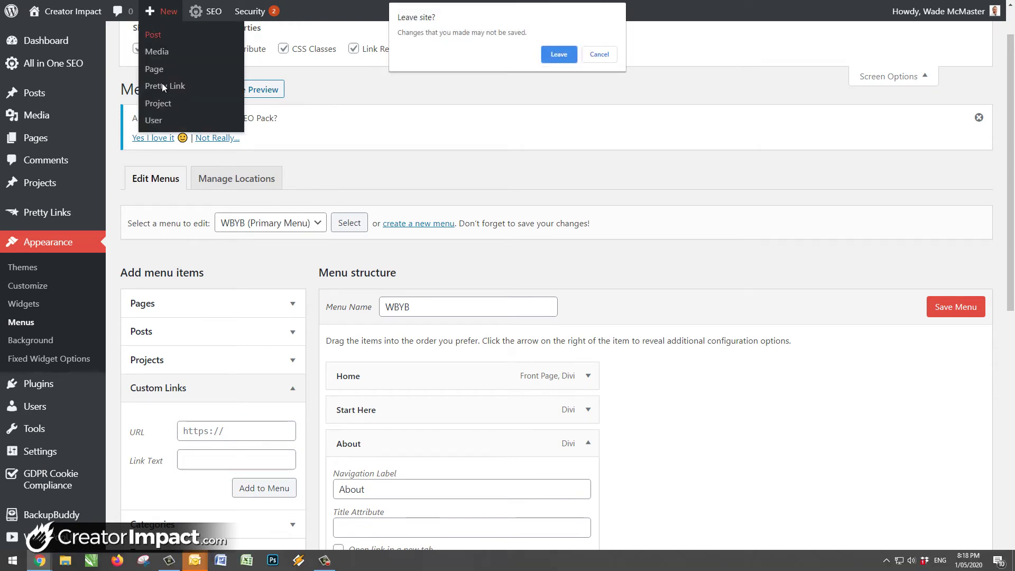
click(552, 55)
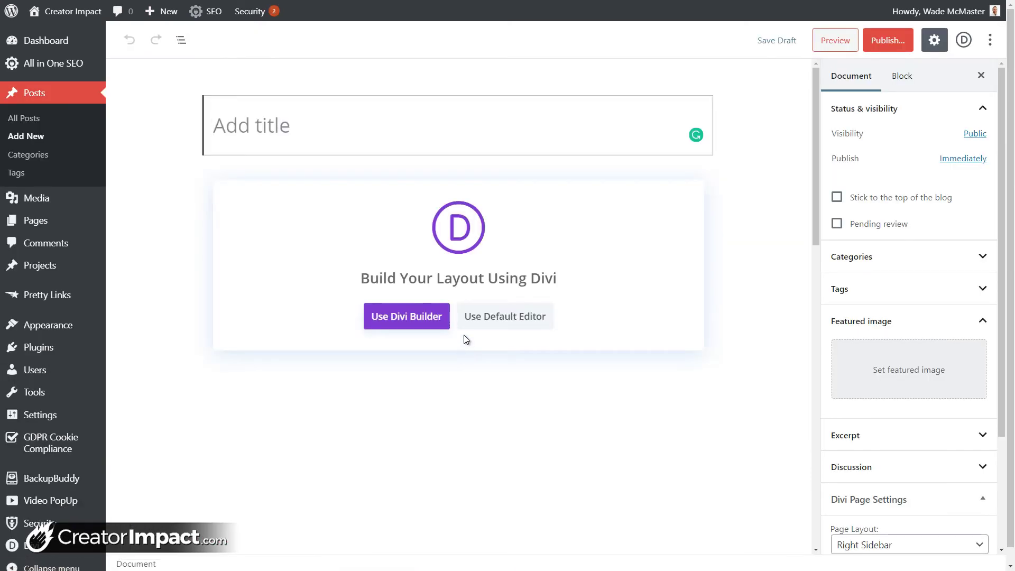
click(506, 320)
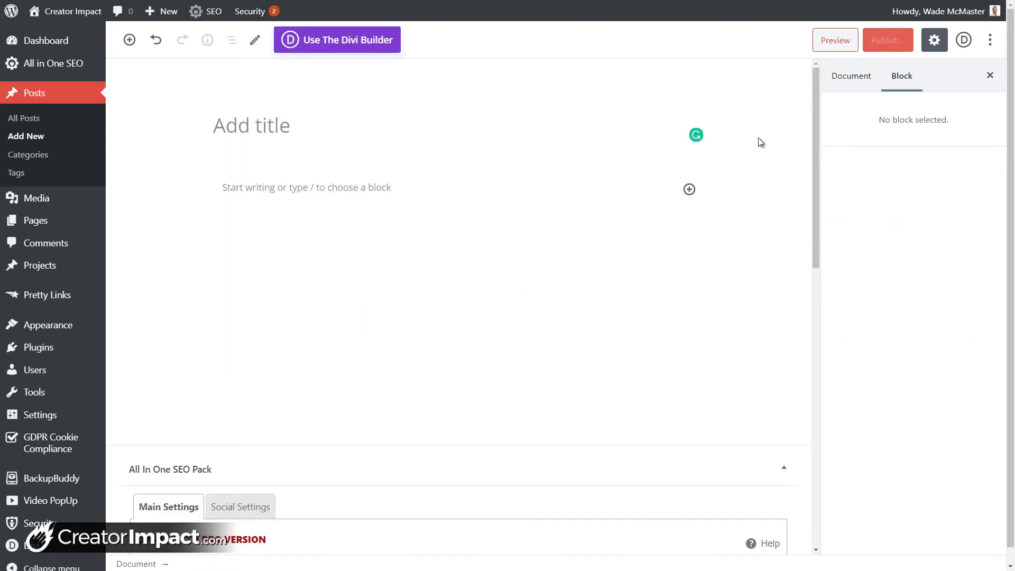
Turn on Fullscreen mode for the post editor and place the cursor in the empty paragraph block
click(988, 48)
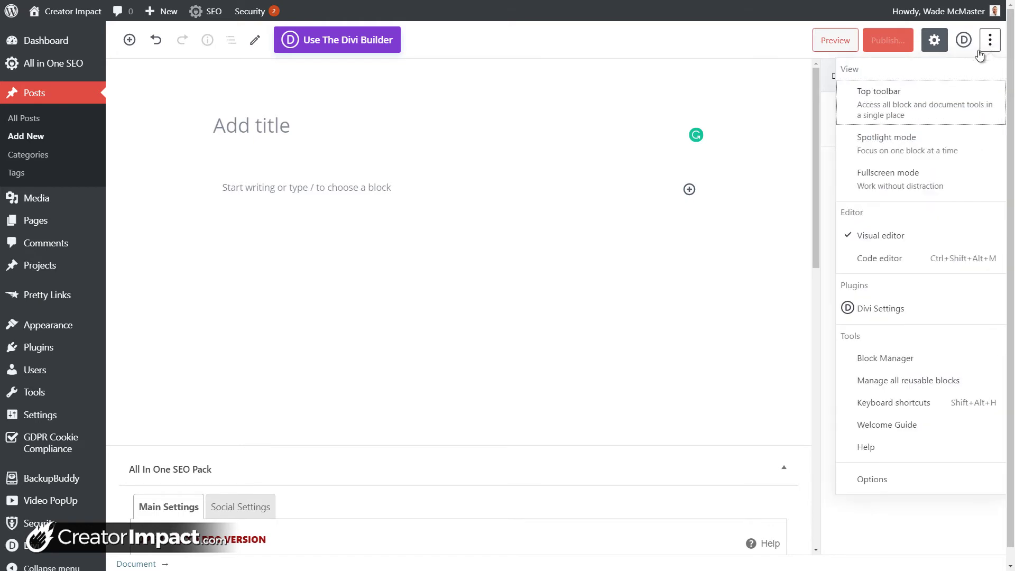
click(893, 171)
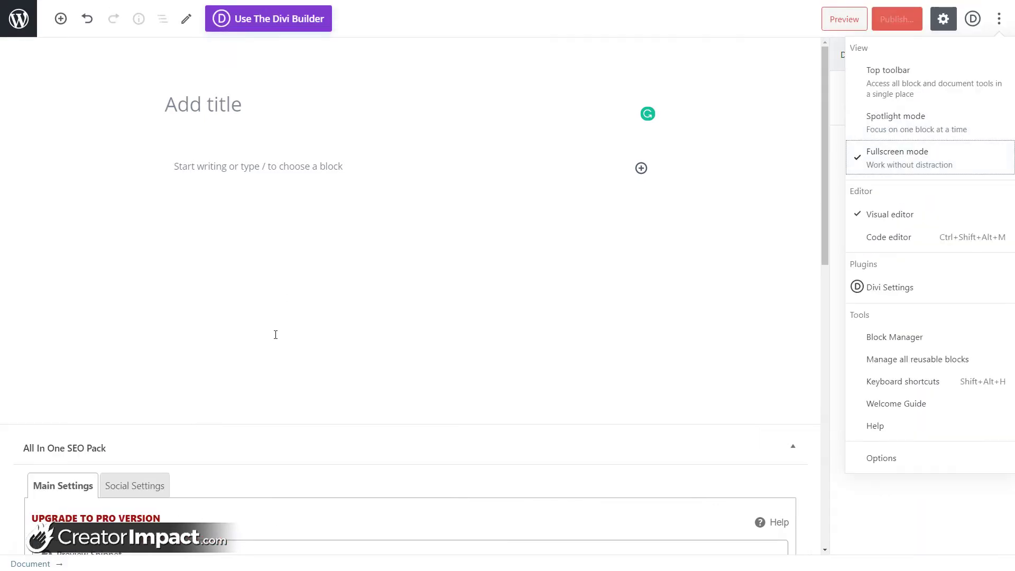
click(333, 212)
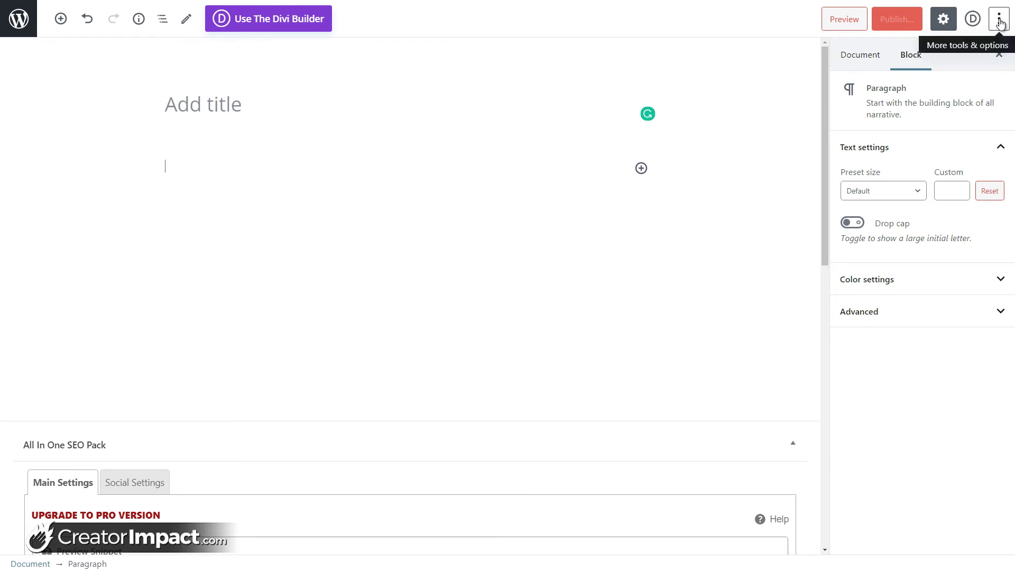
Turn off Fullscreen mode to bring back the admin menu, and return to the empty paragraph block
click(1000, 21)
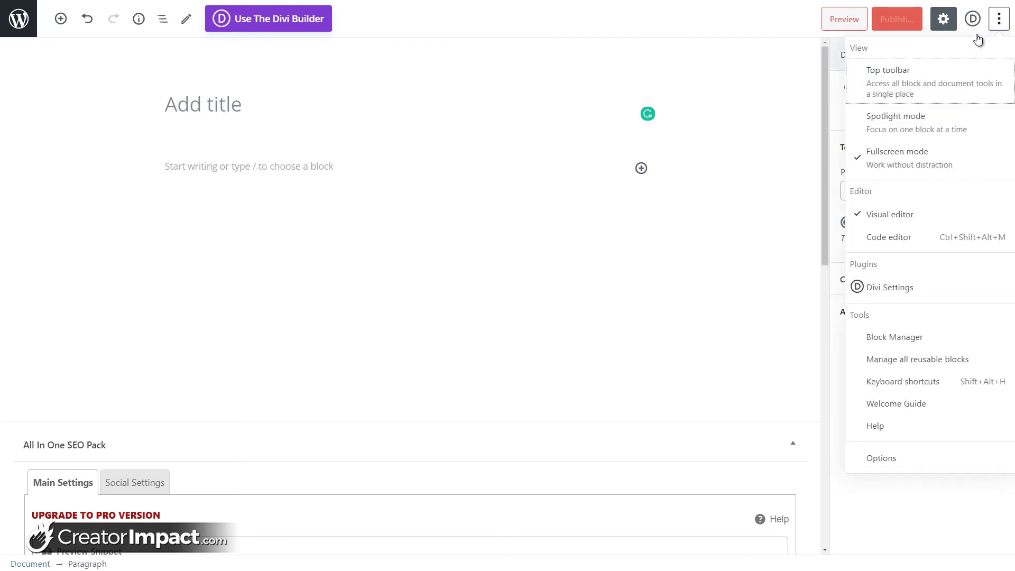
click(893, 166)
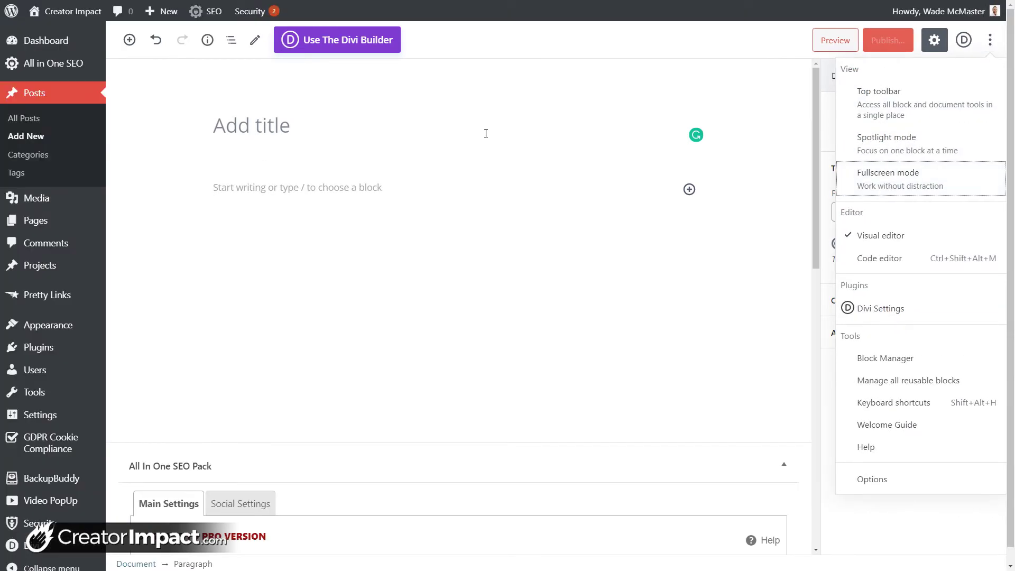
click(484, 185)
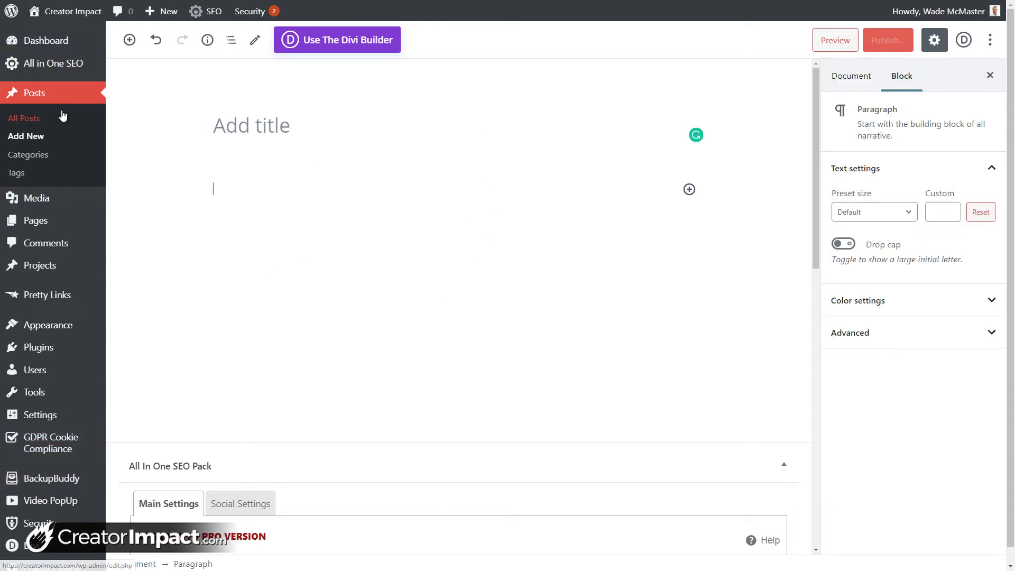
Switch the post editor into Fullscreen mode once more and dismiss the view settings
click(989, 42)
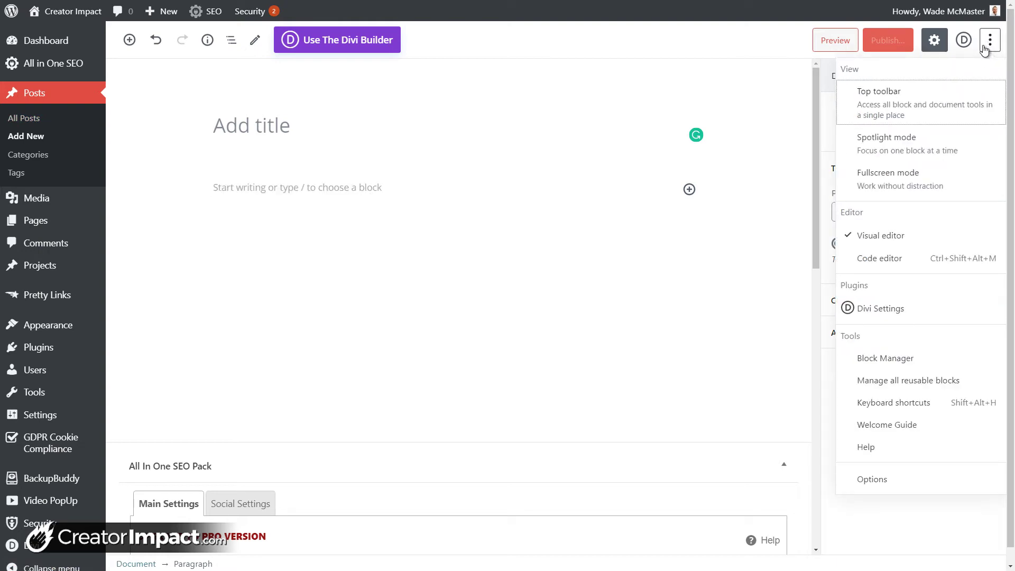
click(936, 177)
click(714, 199)
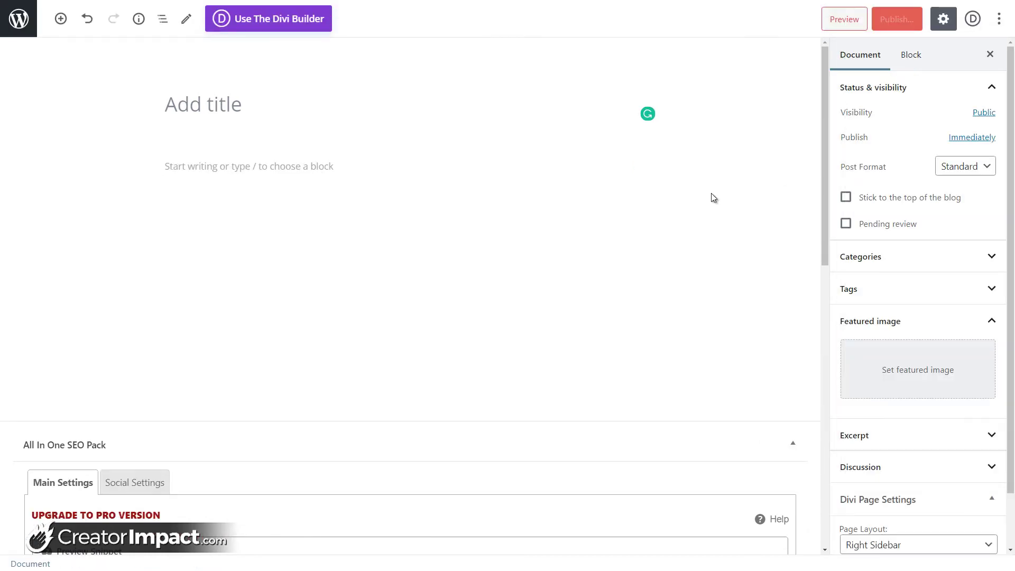
Look briefly at the editor options in the fullscreen view, close them, and exit Fullscreen mode
click(999, 19)
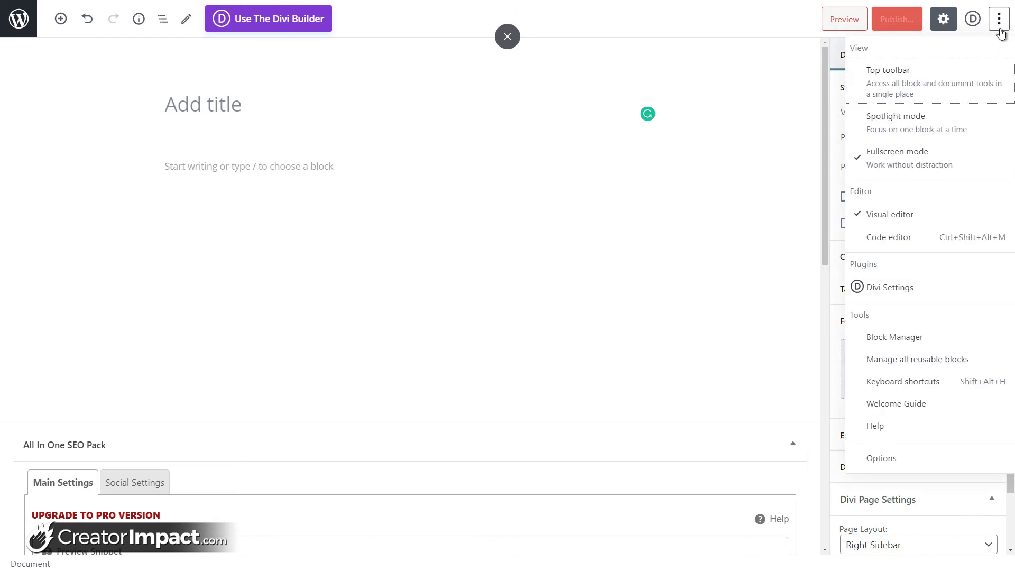
click(890, 458)
click(595, 57)
click(1000, 19)
click(1000, 19)
click(909, 159)
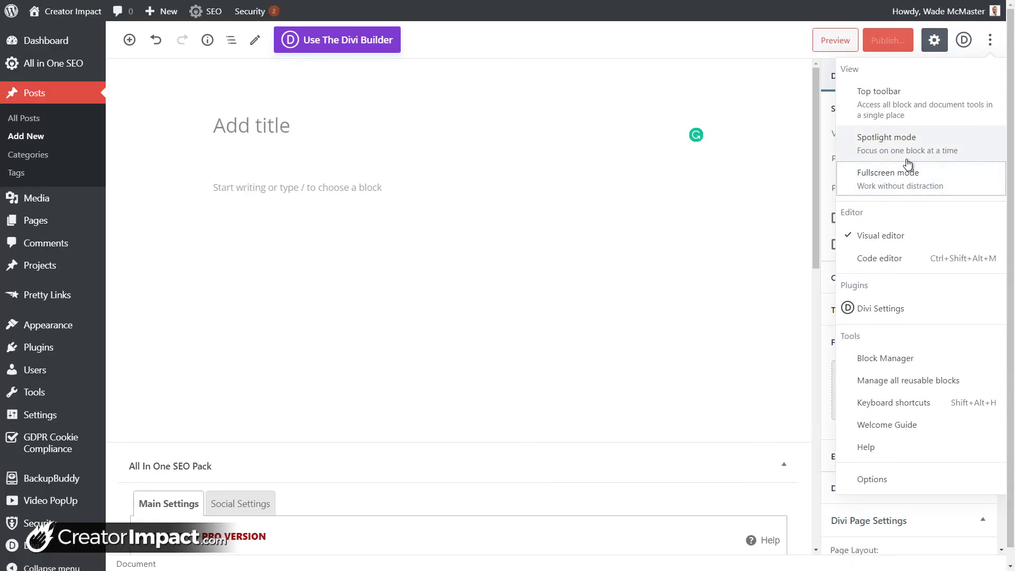
click(588, 273)
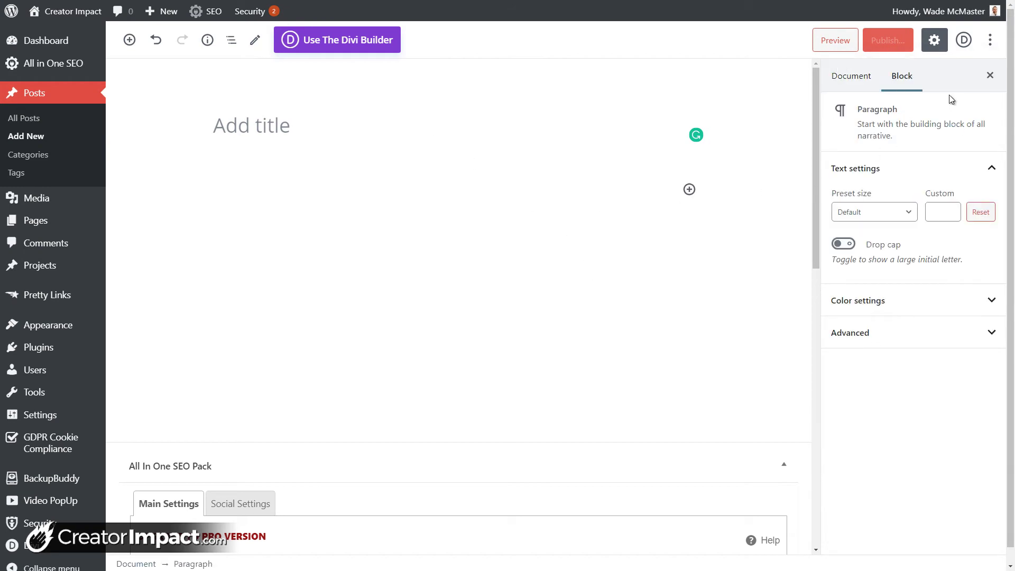
Examine the All In One SEO Pack and ConvertKit boxes below the post content
scroll(540, 324, down, 10)
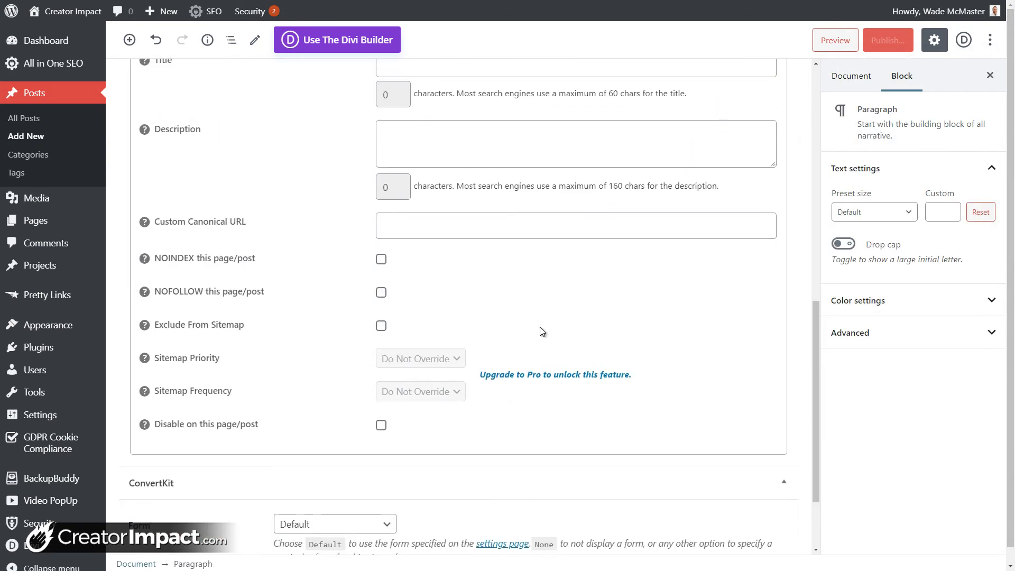
scroll(541, 327, up, 7)
scroll(541, 328, up, 3)
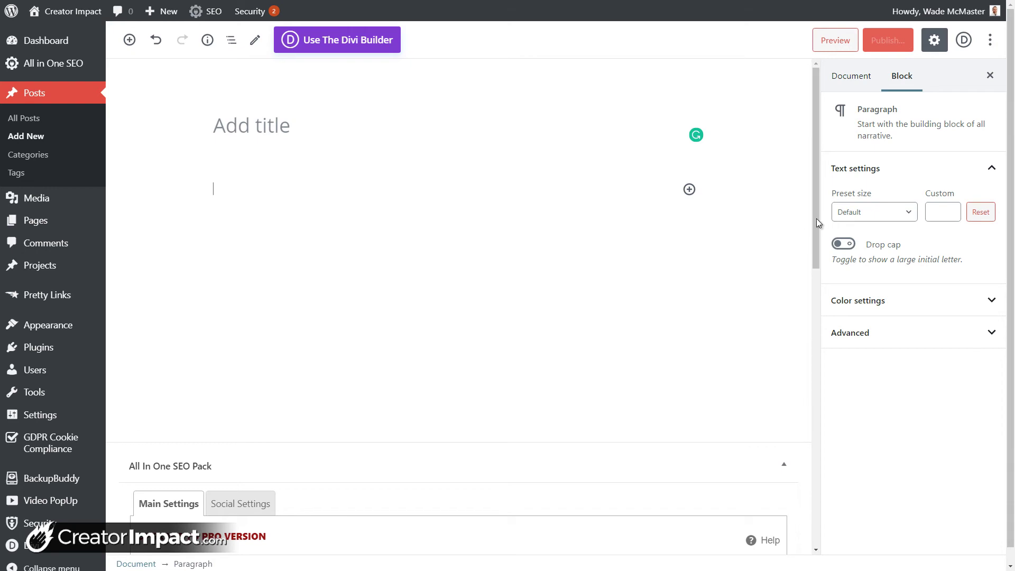
scroll(762, 308, down, 6)
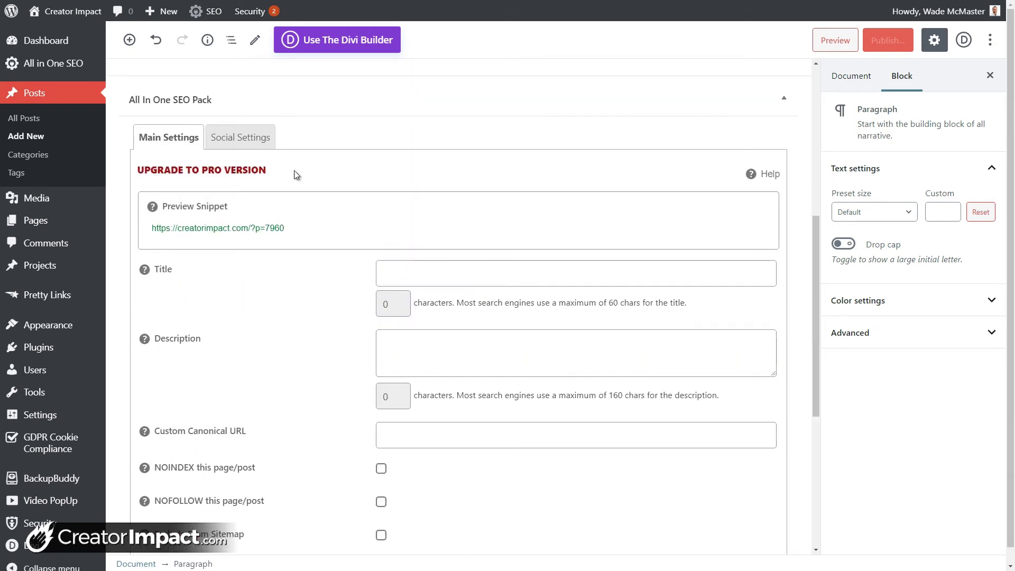
scroll(518, 384, down, 5)
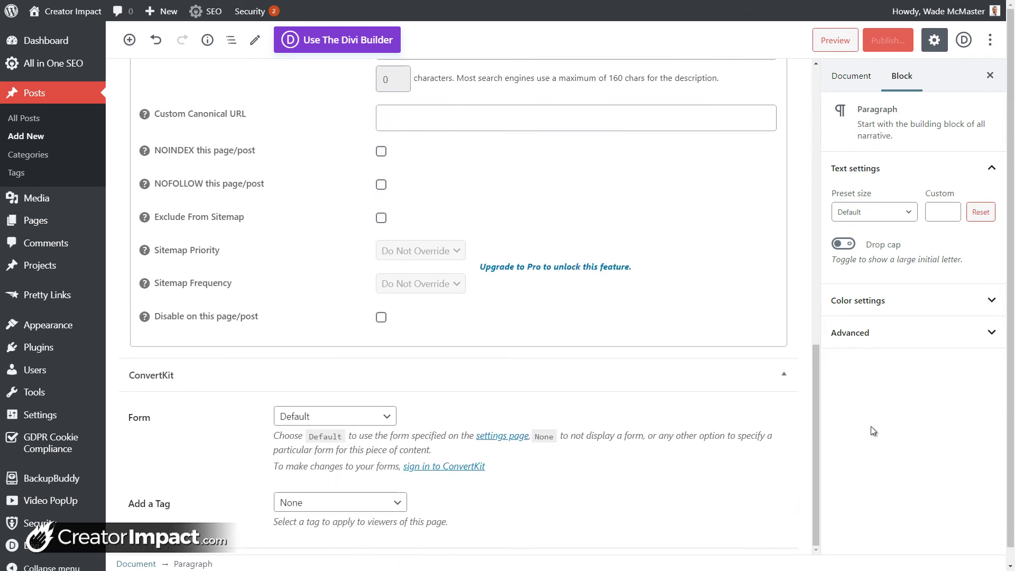
drag(817, 422, 814, 113)
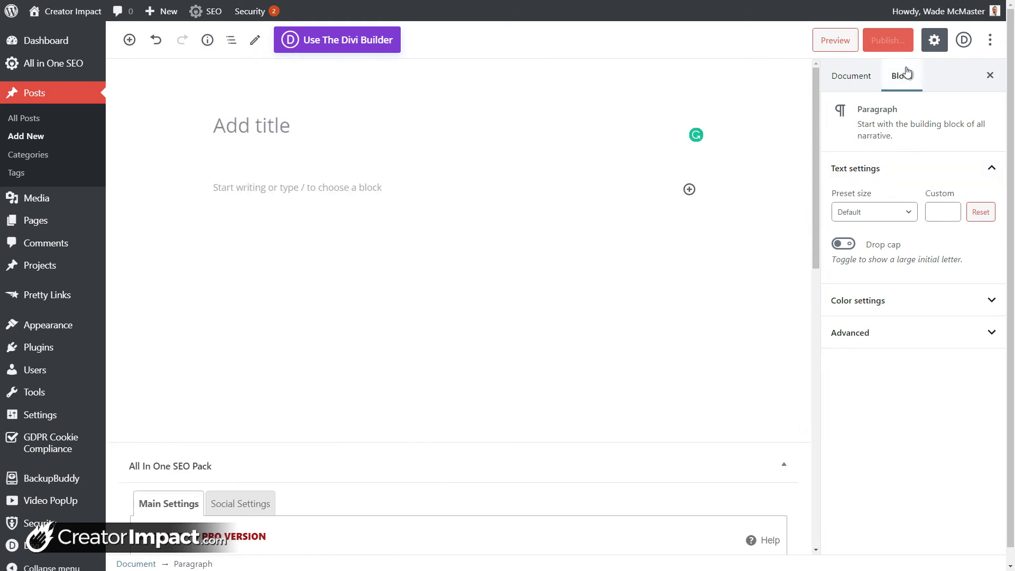
Examine the post's document settings, from Status & visibility down to Divi Page Settings
click(846, 75)
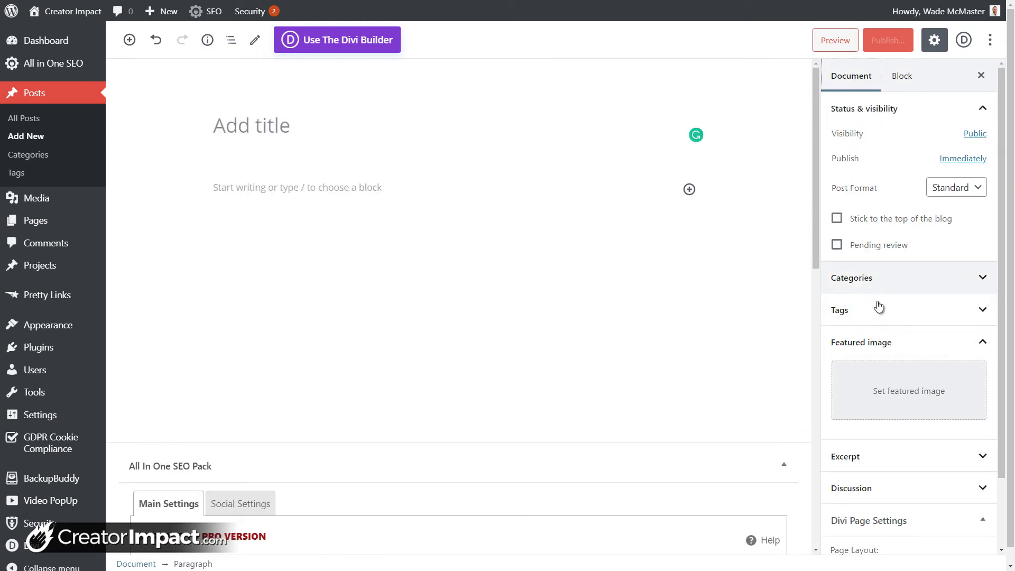
scroll(873, 357, down, 2)
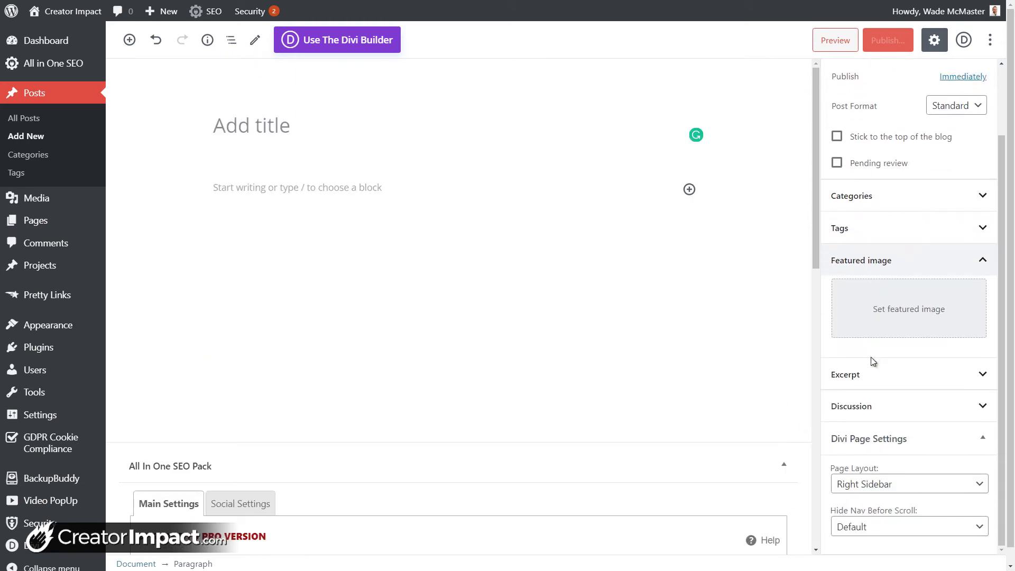
scroll(899, 518, up, 2)
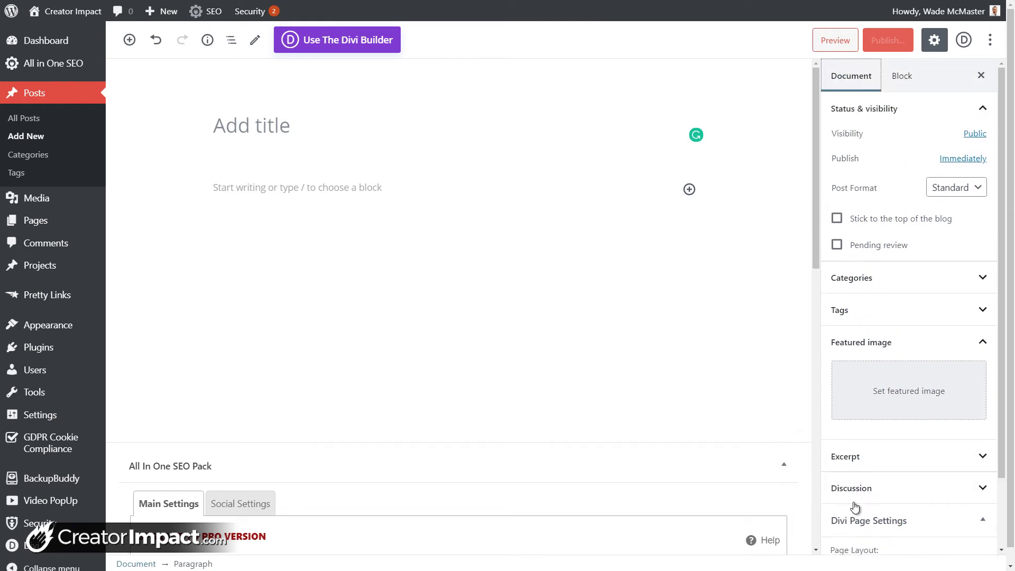
Enable the Custom fields advanced panel in the editor options and reload the page without saving the post
click(990, 47)
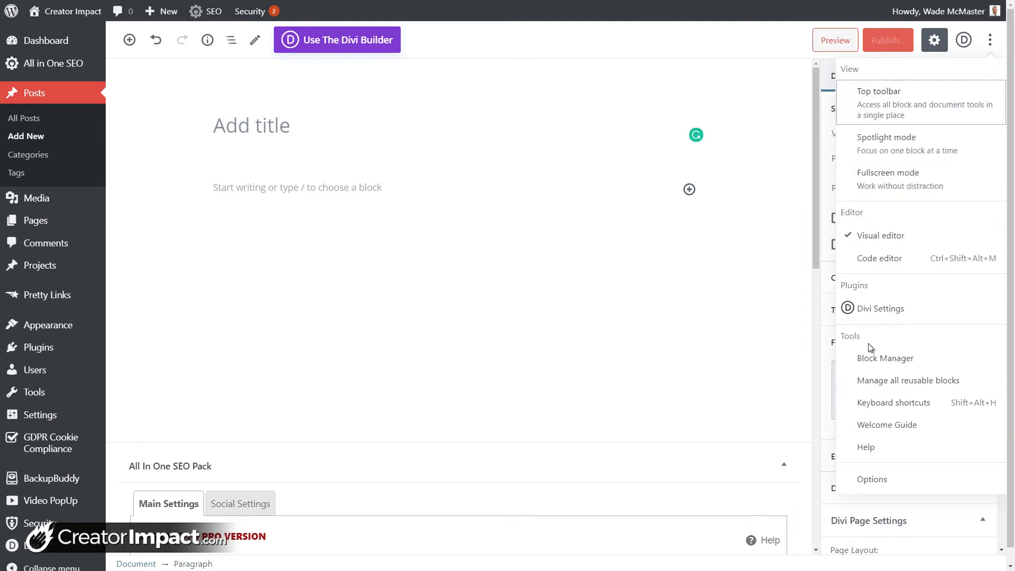
click(884, 478)
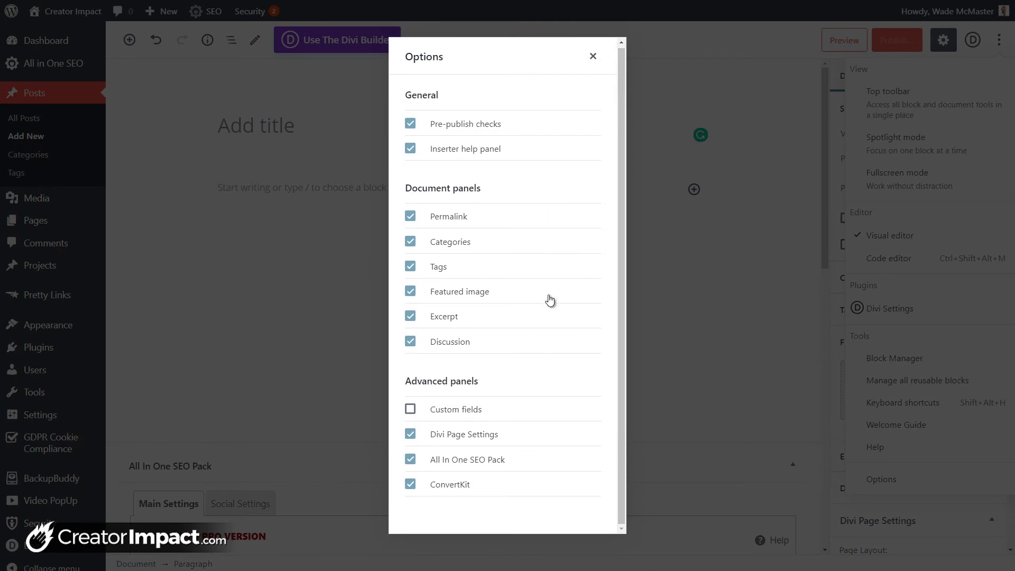
click(411, 409)
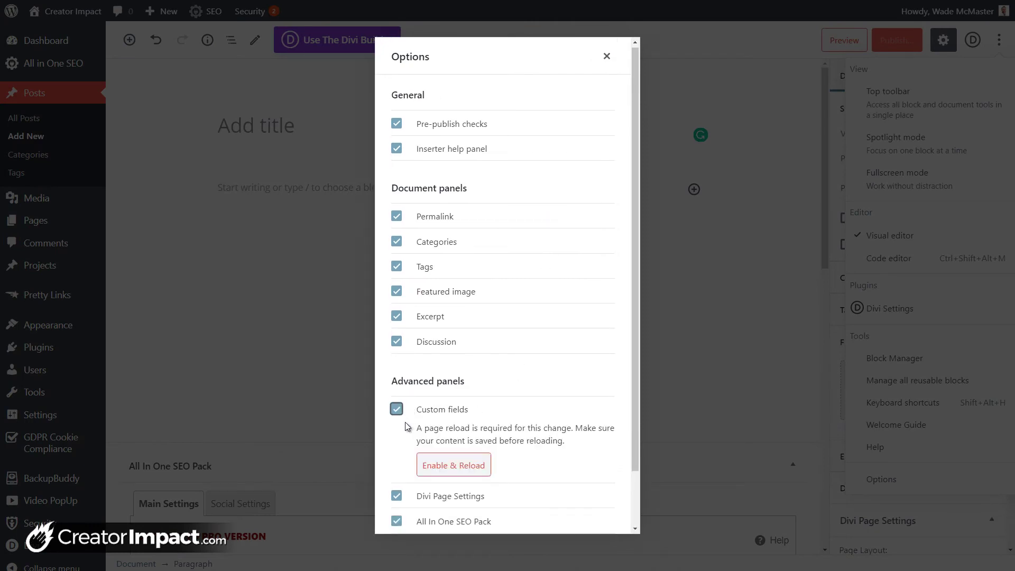
click(456, 466)
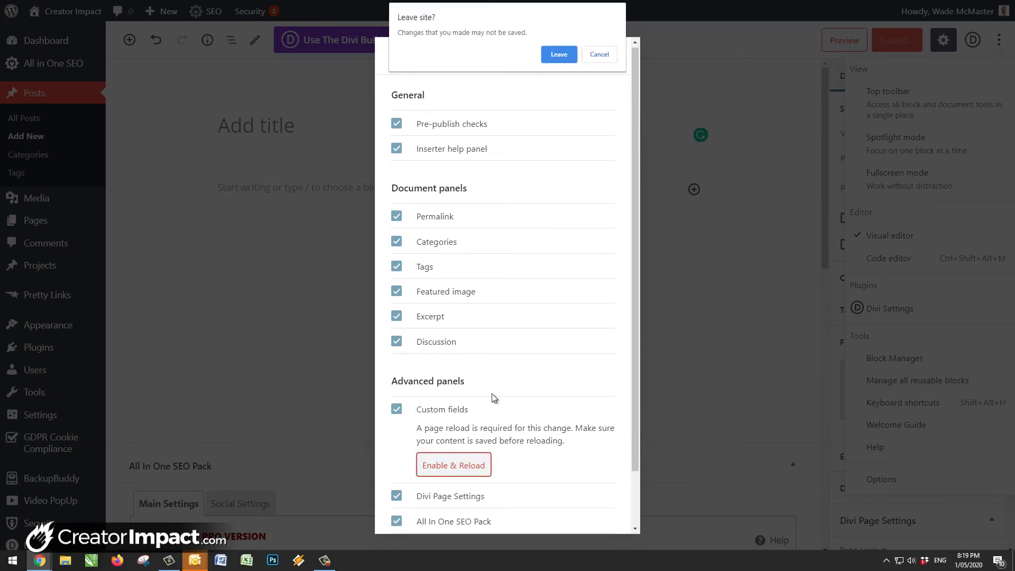
click(556, 55)
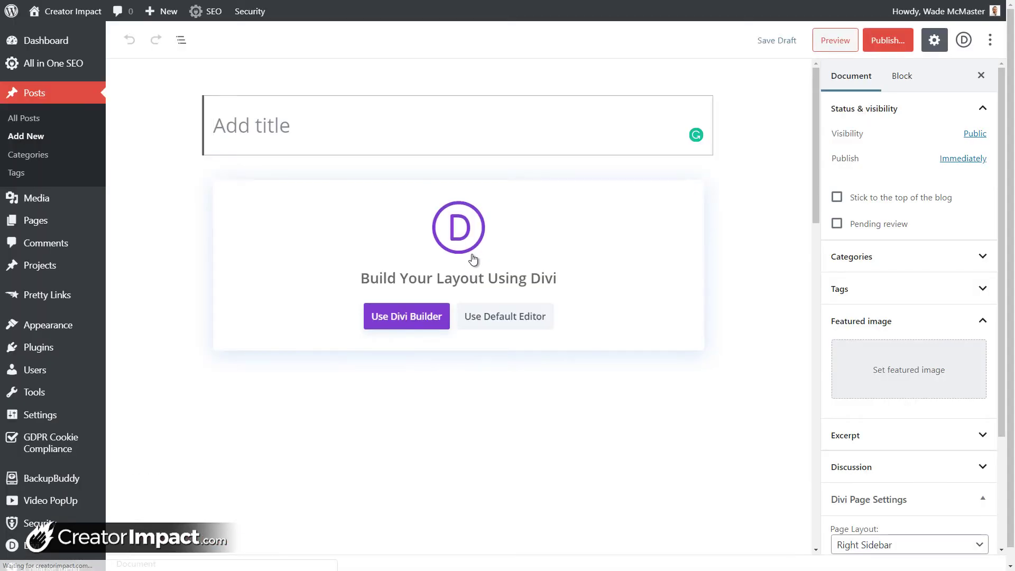
Examine the Custom Fields box below the post, including the list of field names and the value field
scroll(470, 375, down, 15)
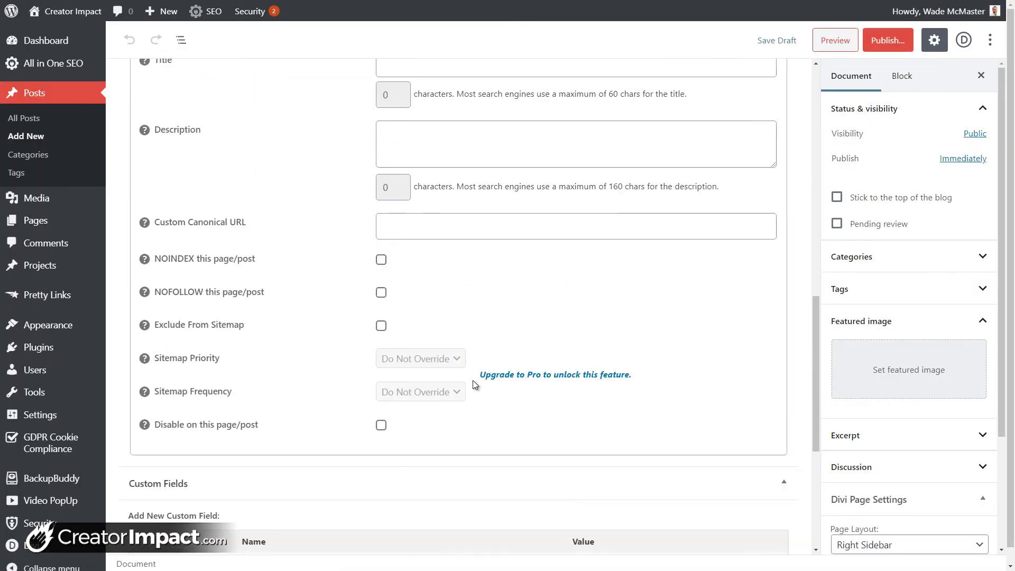
click(301, 272)
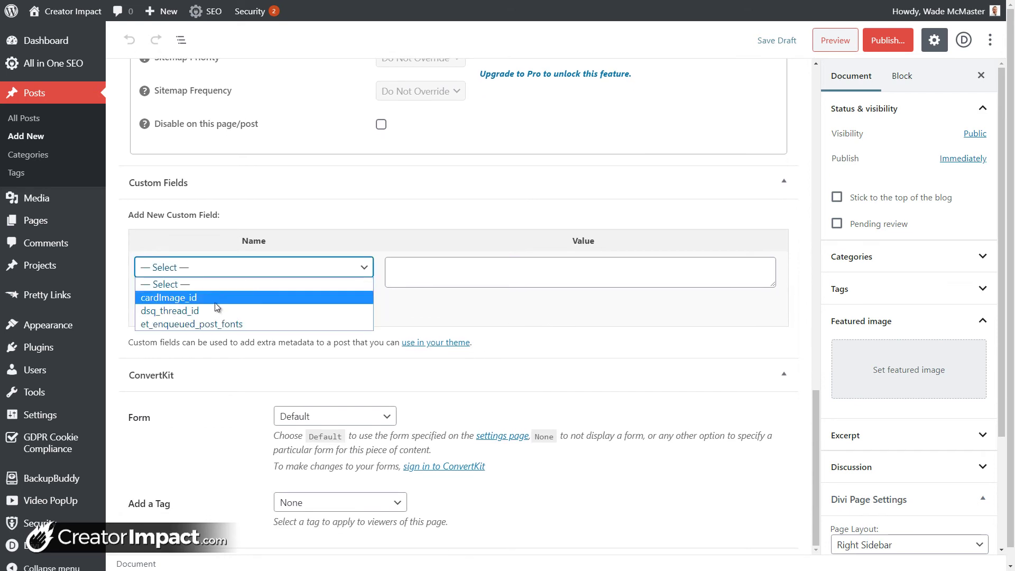
click(331, 266)
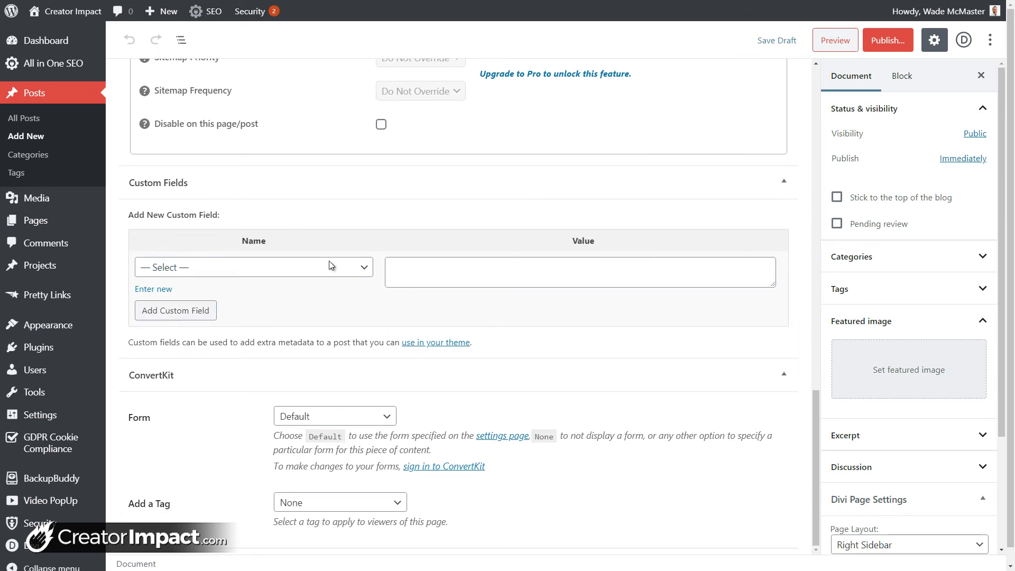
click(547, 276)
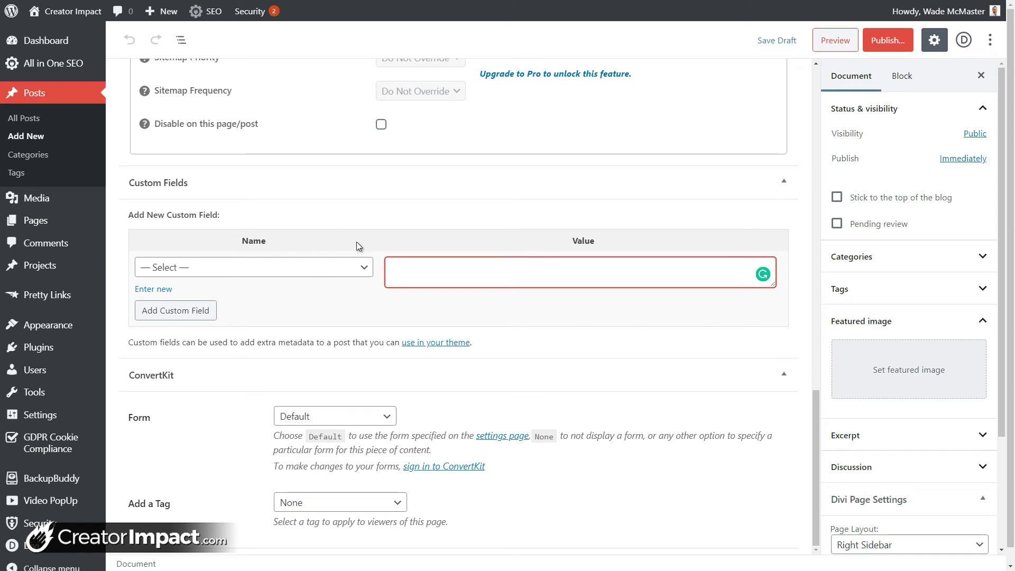
Hide the Tags, Excerpt and Discussion document panels in the editor options, keeping the Inserter help panel enabled
scroll(345, 280, up, 10)
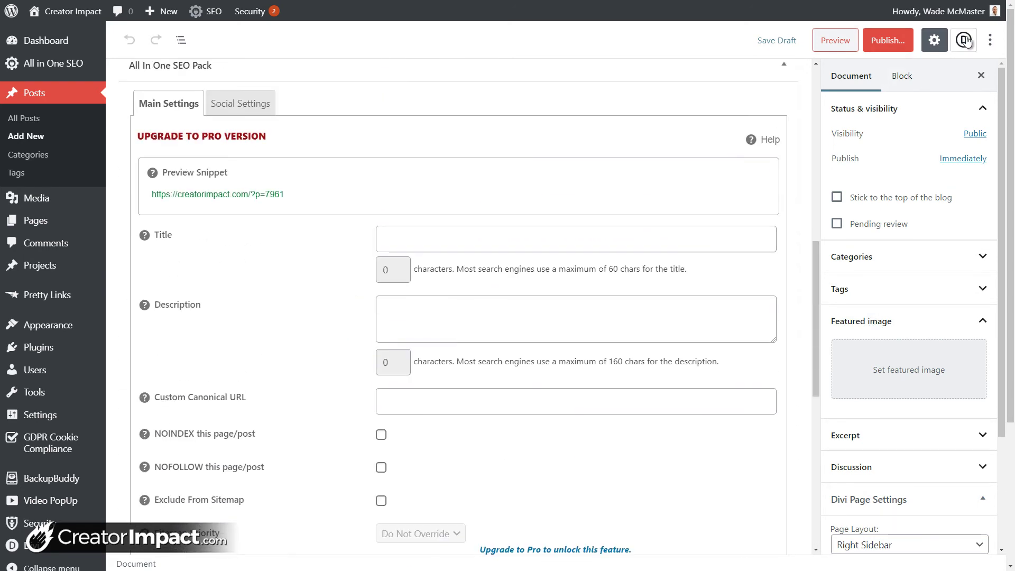
click(990, 40)
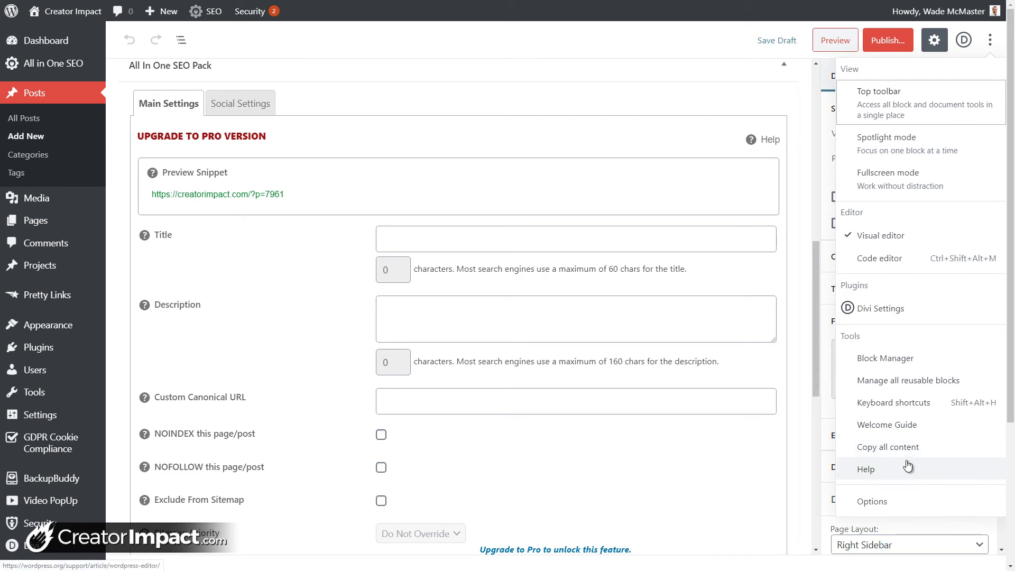
click(920, 501)
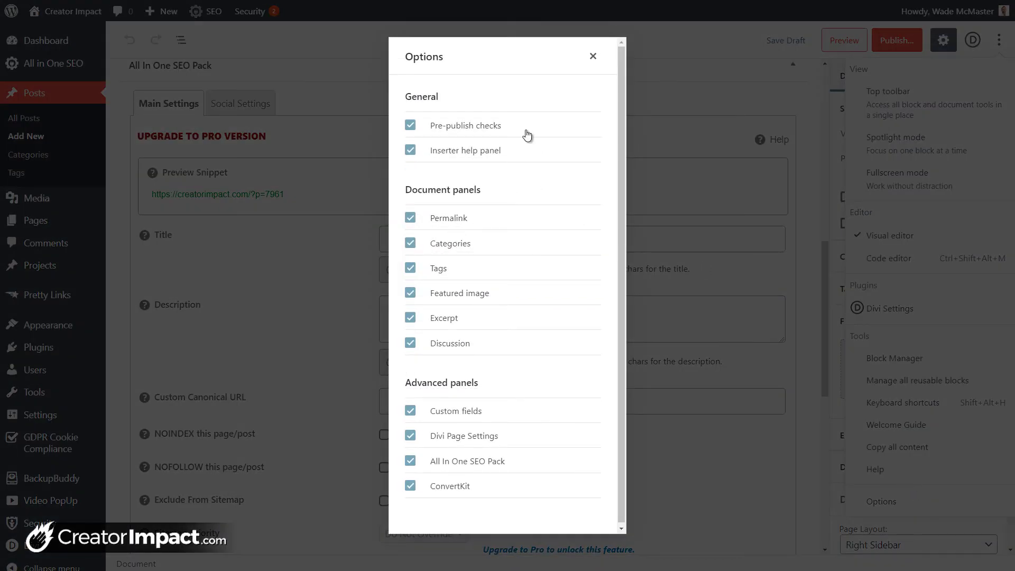
click(409, 153)
click(409, 154)
click(411, 269)
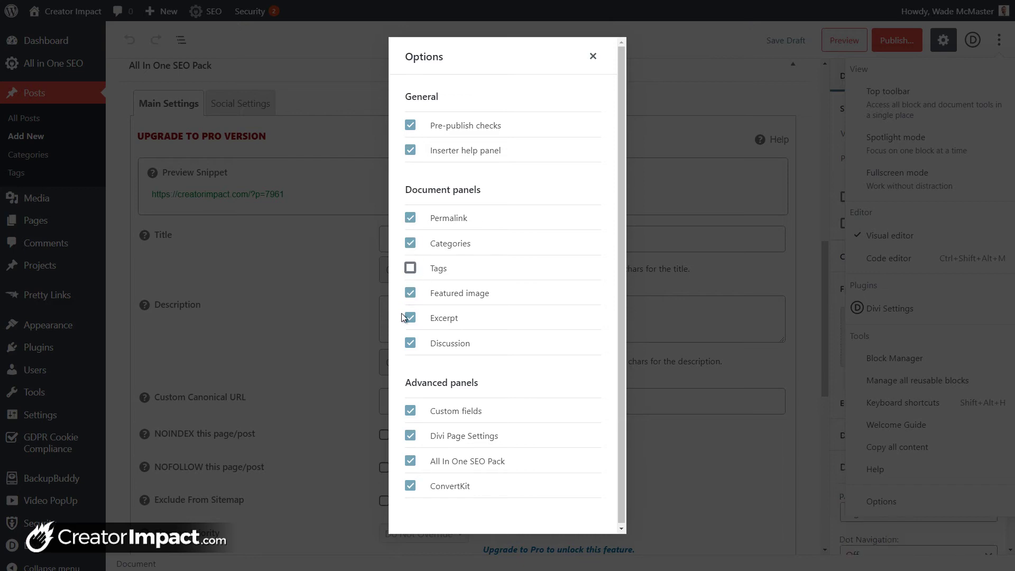
click(412, 318)
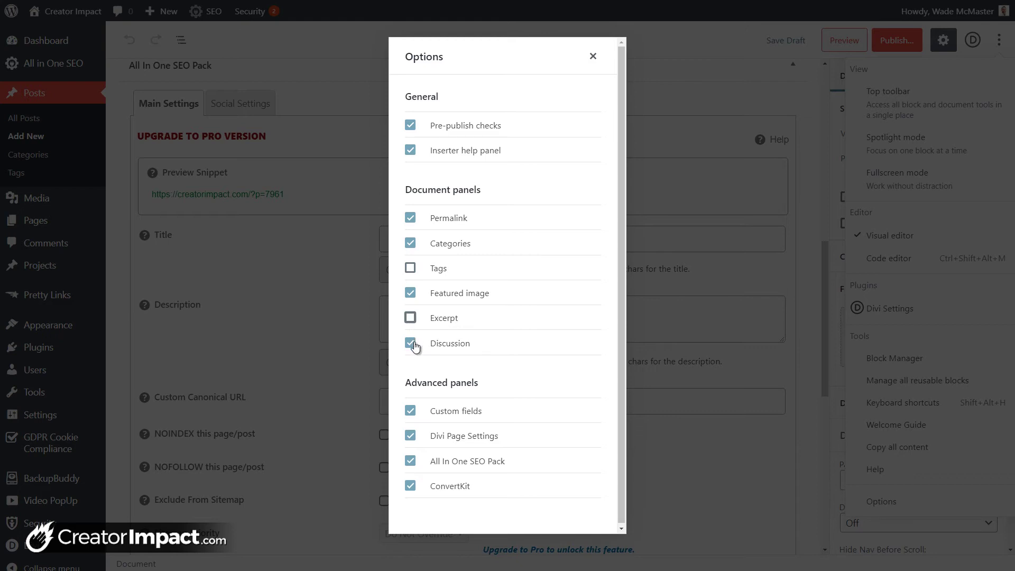
click(412, 346)
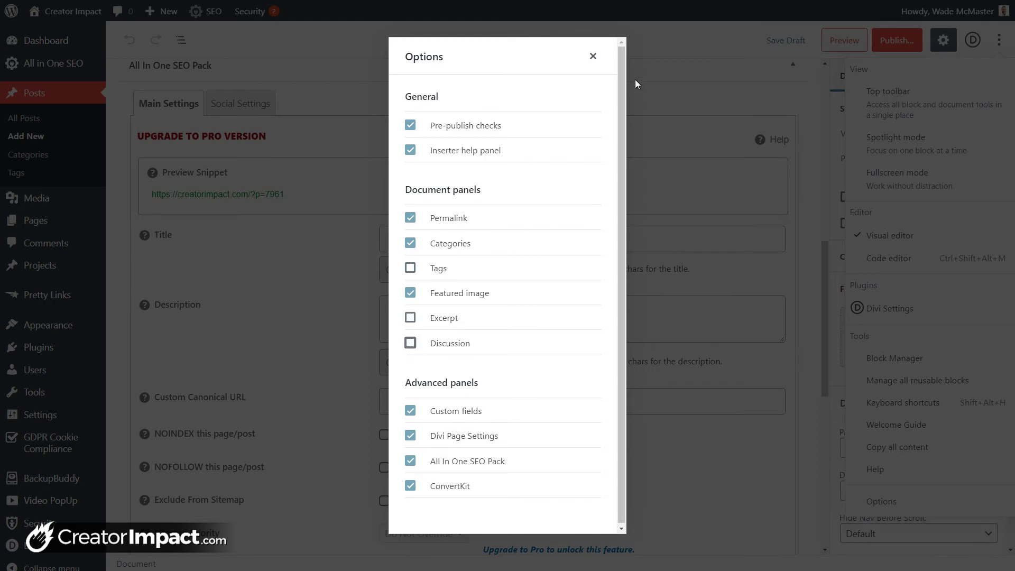
scroll(614, 244, down, 1)
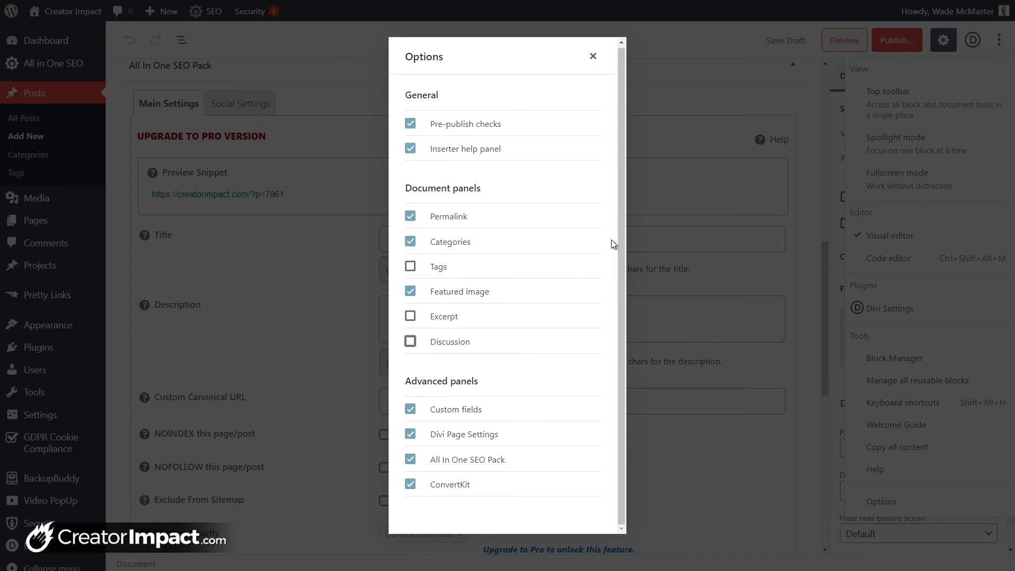
Close the editor options, open the Block Manager and disable the entire Embeds group
click(593, 56)
click(802, 103)
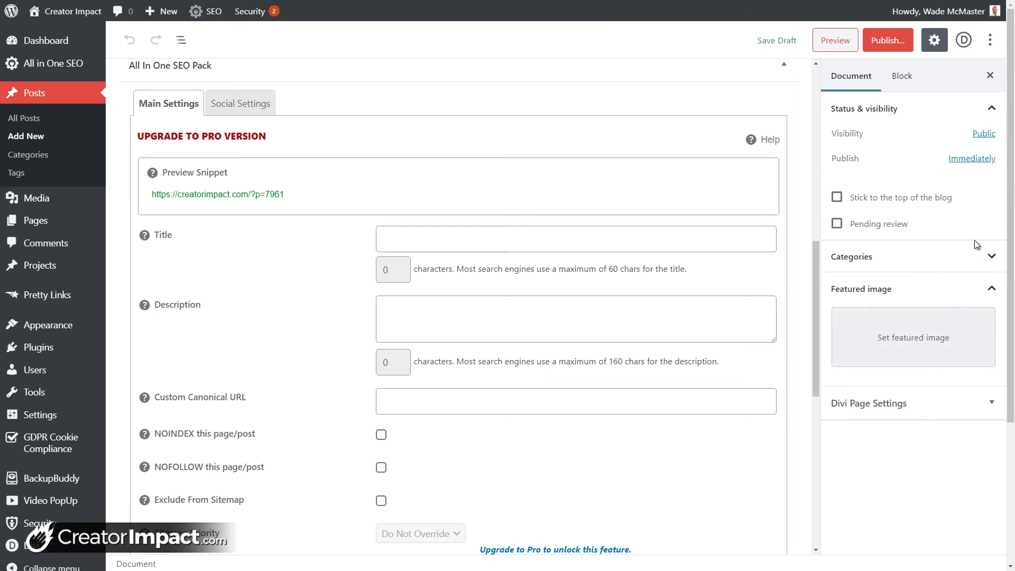
click(990, 40)
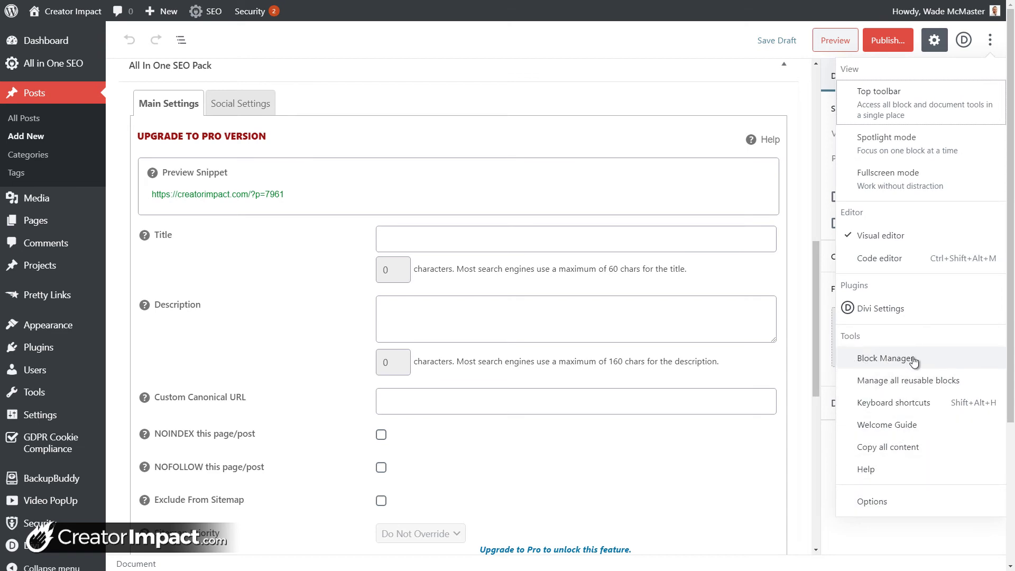
click(882, 361)
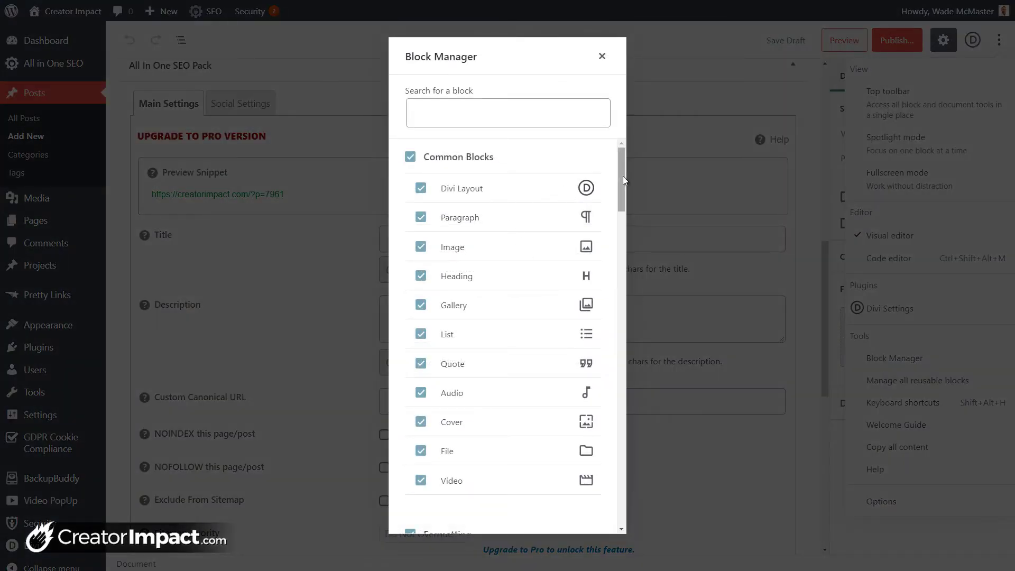
drag(623, 176, 632, 350)
click(410, 320)
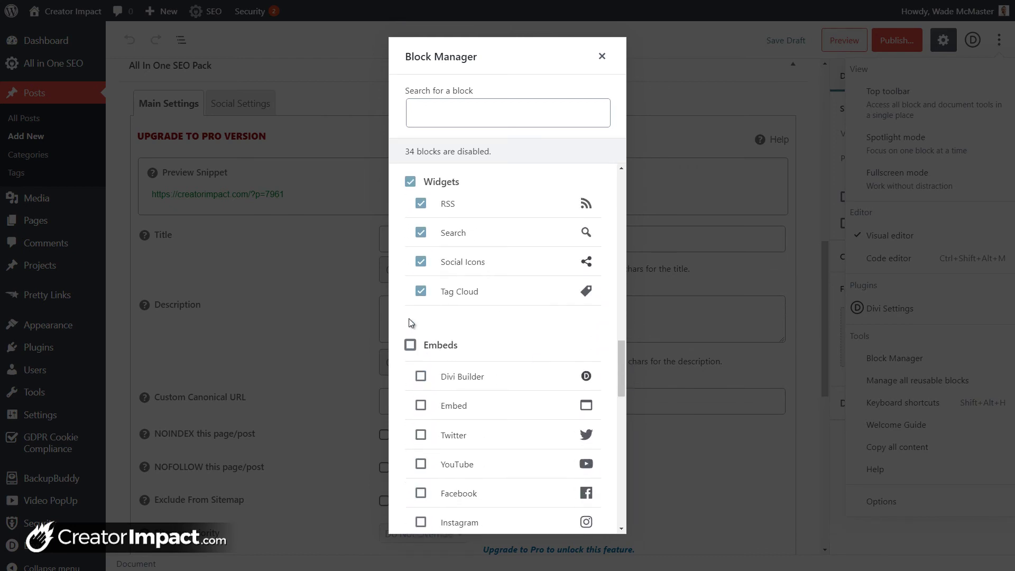
Disable the Widgets group in the Block Manager, keeping only Shortcode, Latest Posts and Latest Comments enabled
scroll(410, 321, up, 3)
scroll(418, 324, up, 3)
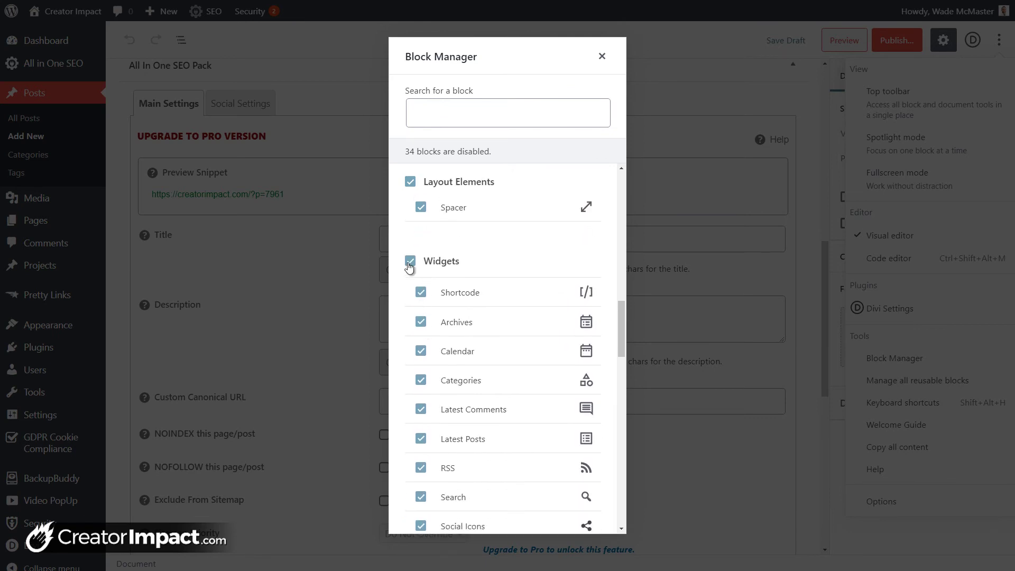
click(410, 262)
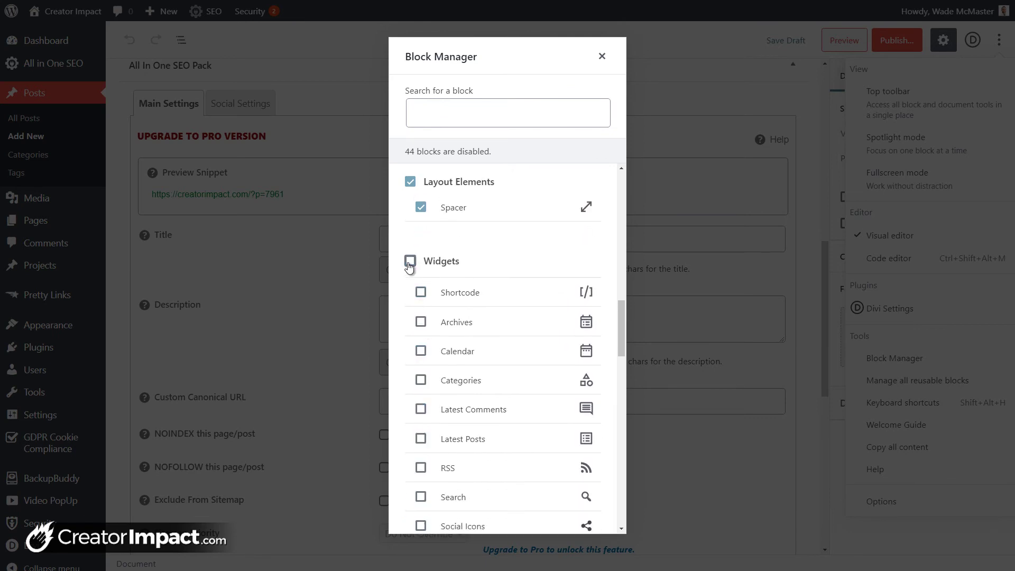
click(422, 294)
scroll(424, 371, up, 3)
scroll(427, 373, down, 4)
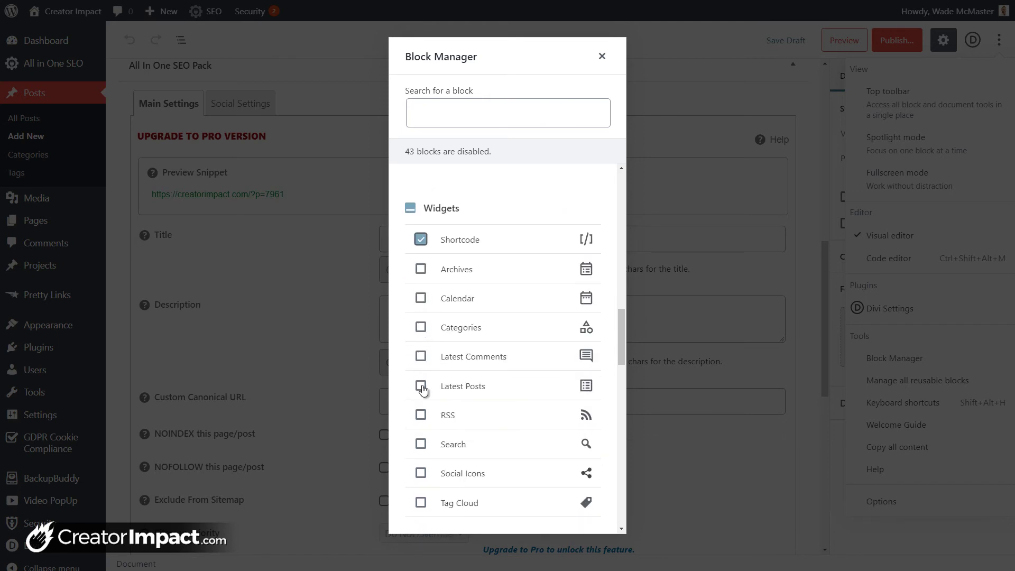
click(422, 387)
click(421, 357)
Re-enable the whole Widgets group and look over the Layout Elements, Formatting and Common Blocks groups
click(410, 209)
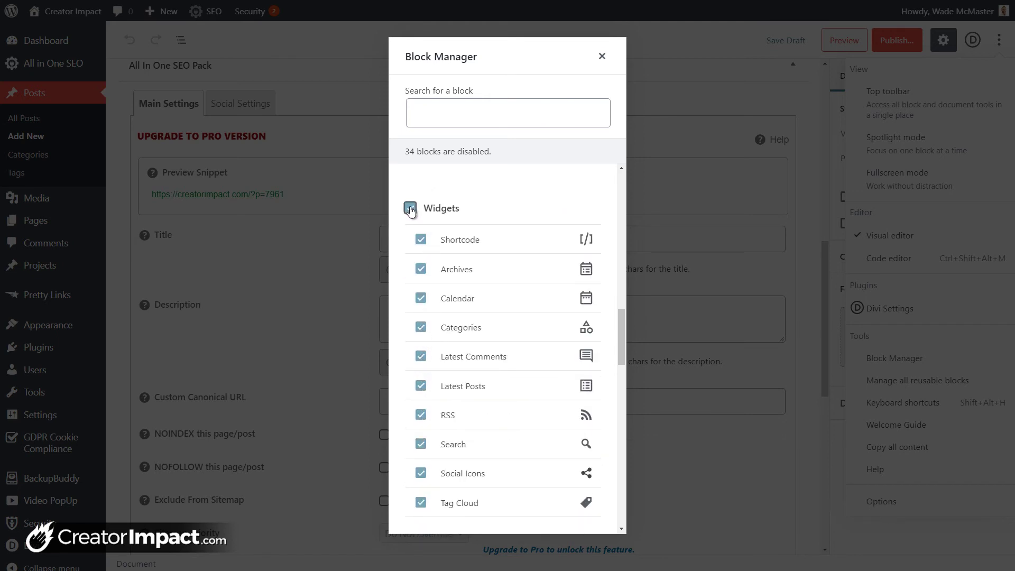
scroll(449, 334, up, 5)
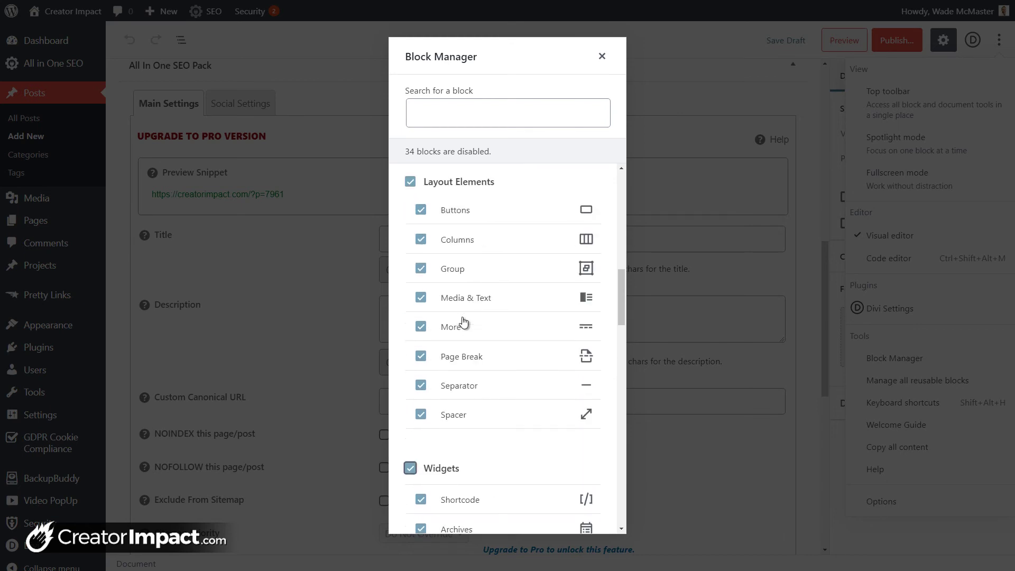
scroll(479, 413, up, 6)
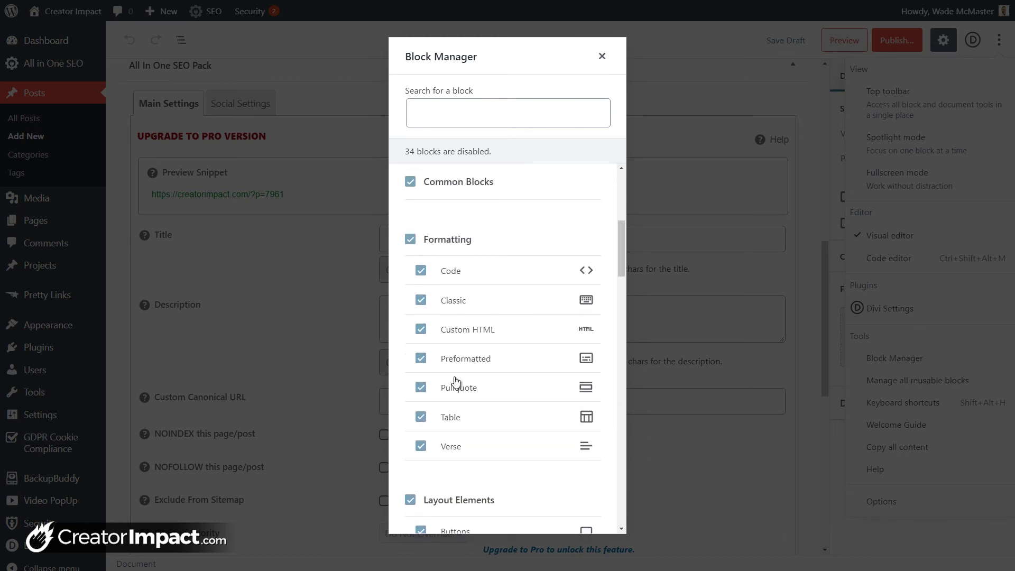
click(421, 359)
scroll(462, 364, up, 5)
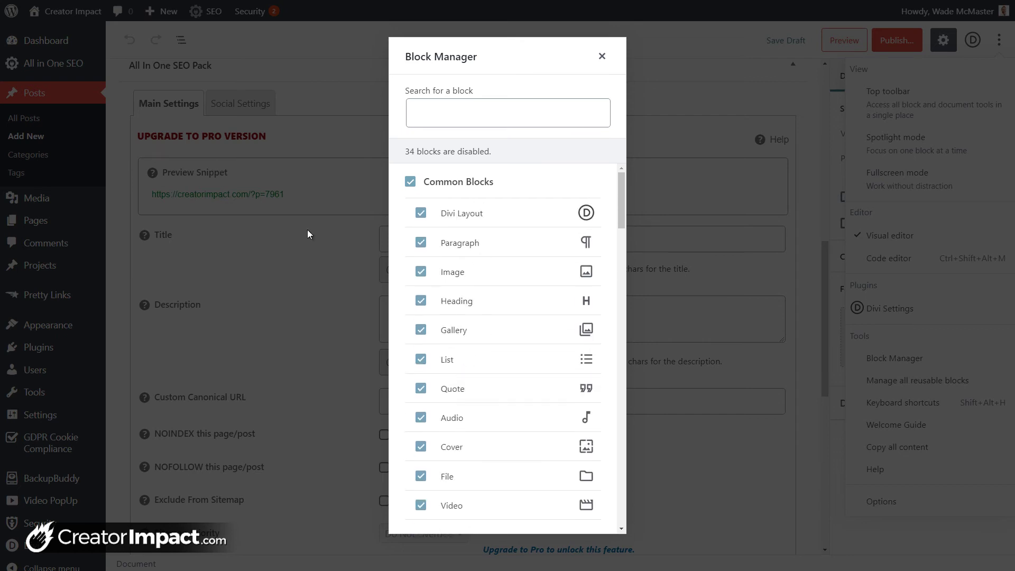
scroll(422, 380, down, 8)
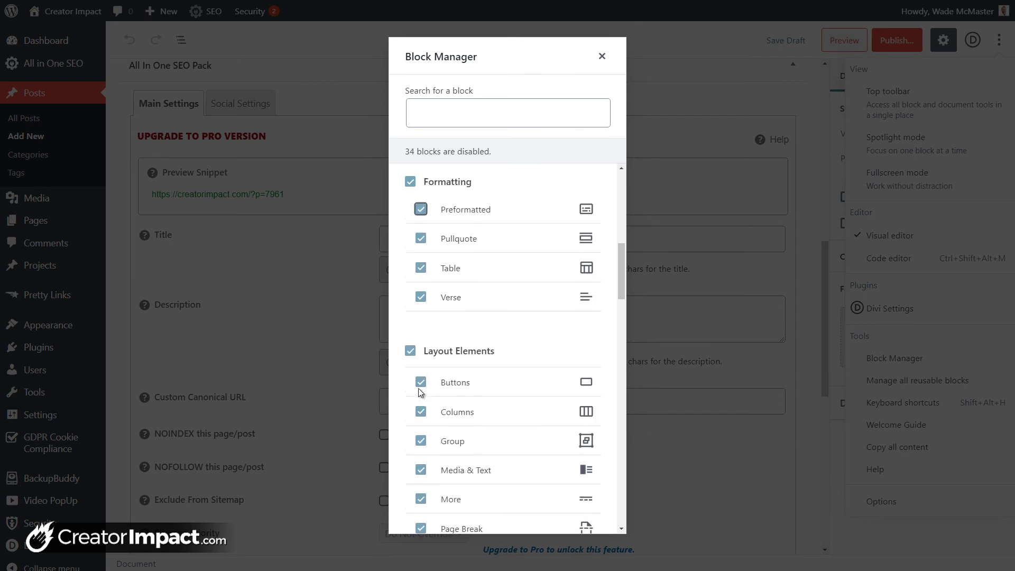
scroll(421, 392, up, 8)
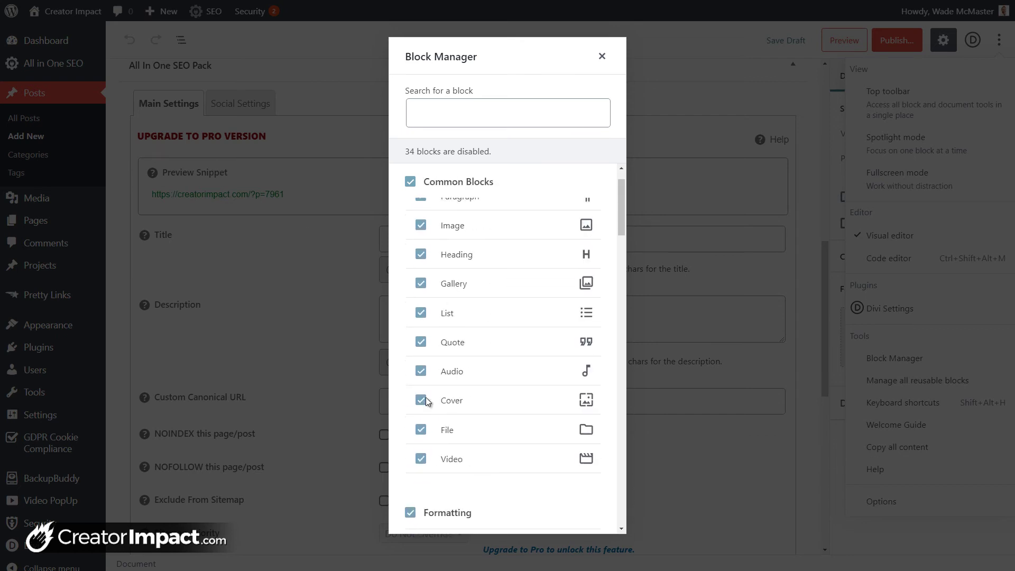
Disable all Common Blocks except Paragraph, Image and Heading
click(411, 182)
click(421, 244)
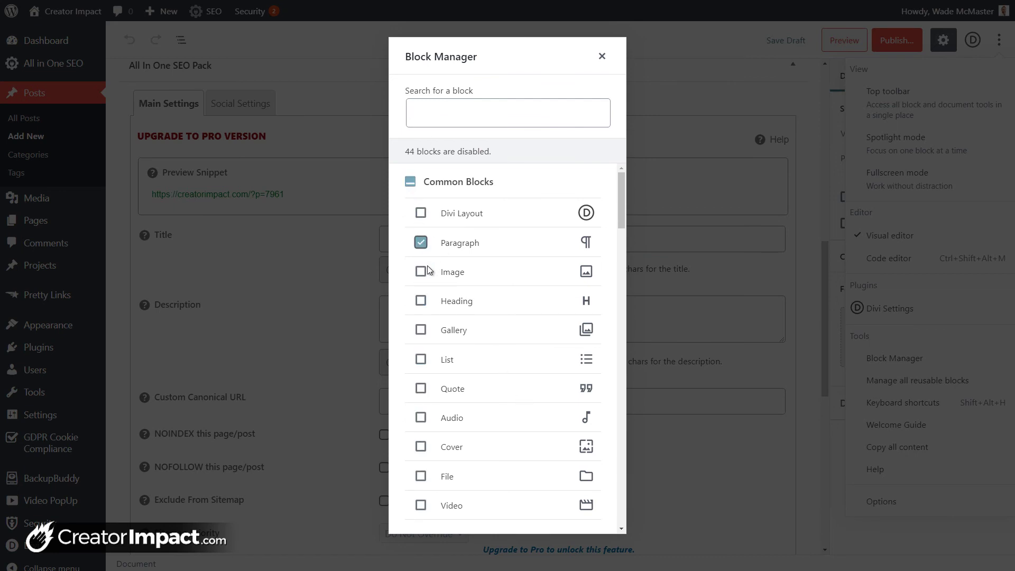
click(421, 272)
click(421, 301)
Disable the complete Formatting, Layout Elements and Widgets groups and close the Block Manager
scroll(450, 296, down, 5)
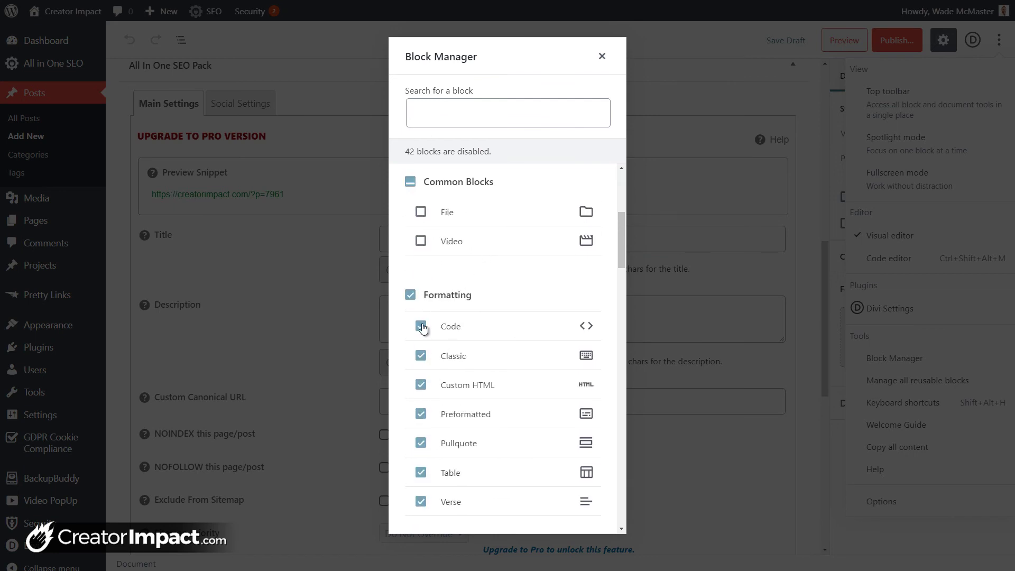
click(411, 297)
scroll(409, 310, down, 4)
click(411, 344)
scroll(415, 317, down, 4)
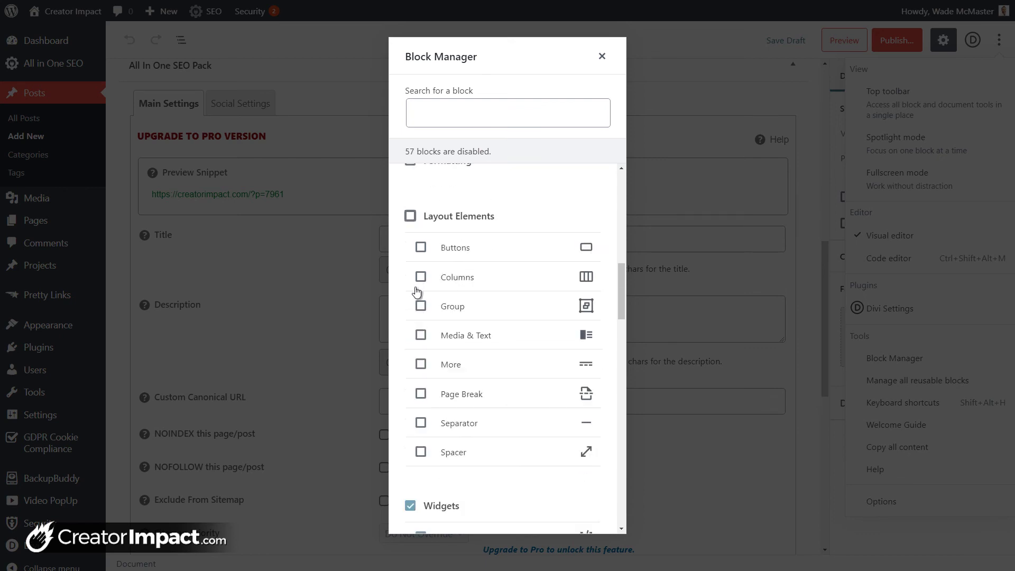
click(410, 369)
scroll(412, 367, down, 4)
scroll(415, 365, down, 15)
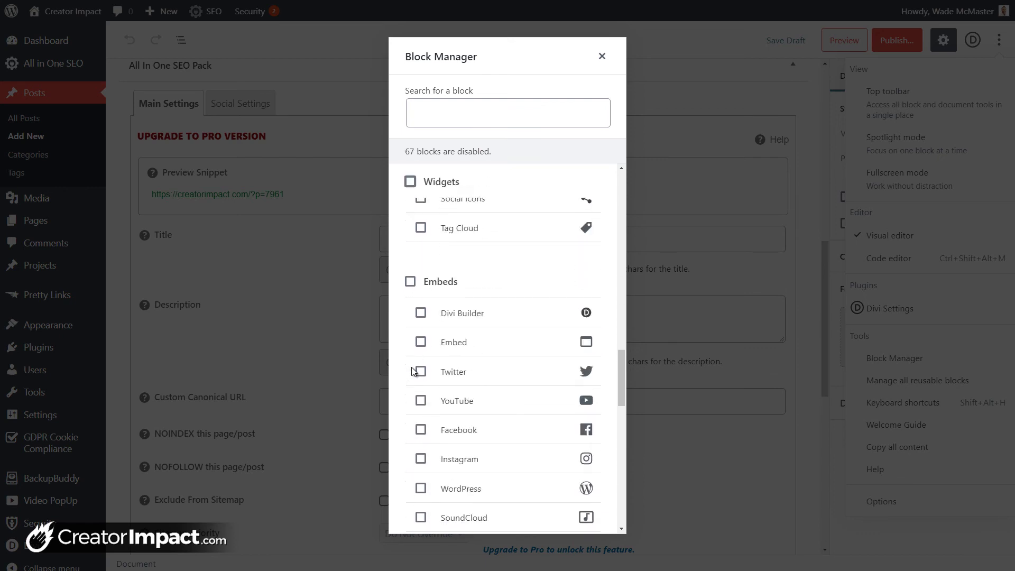
scroll(545, 269, up, 20)
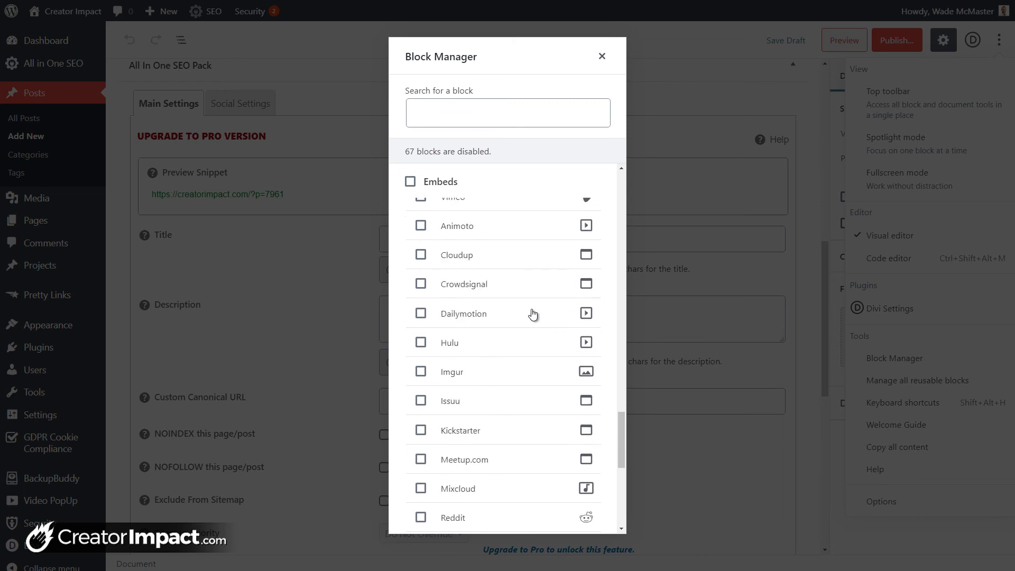
click(602, 57)
Switch the post to the default editor and check which blocks the inserter offers under Most used and Common Blocks
scroll(340, 265, up, 10)
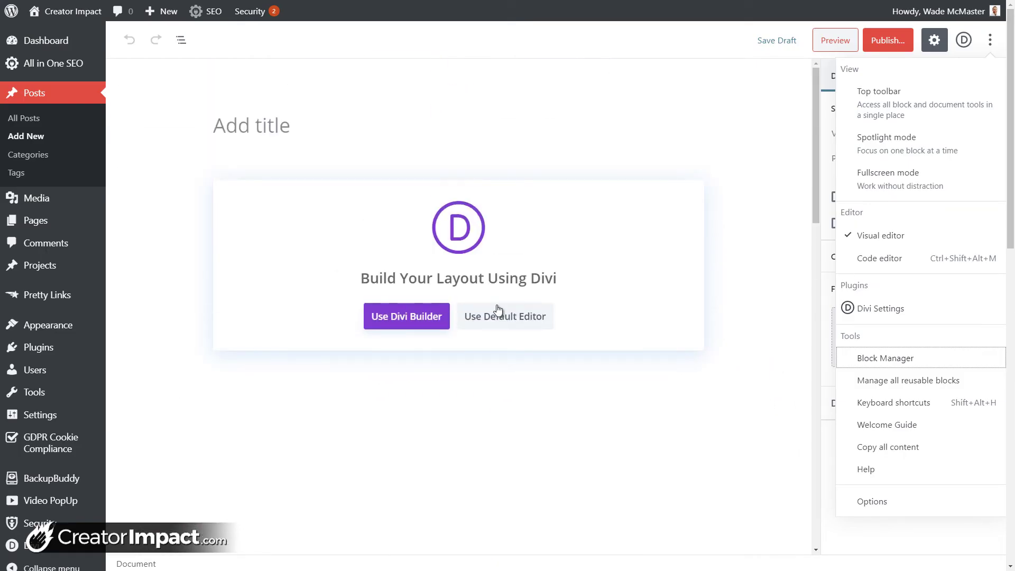
click(494, 317)
click(314, 189)
click(689, 190)
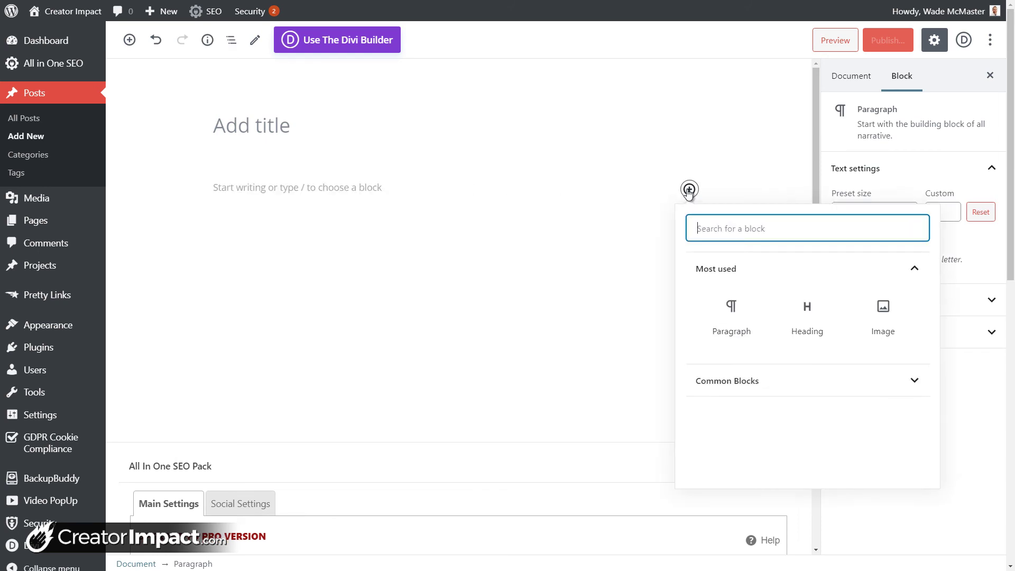
click(906, 383)
scroll(761, 397, down, 3)
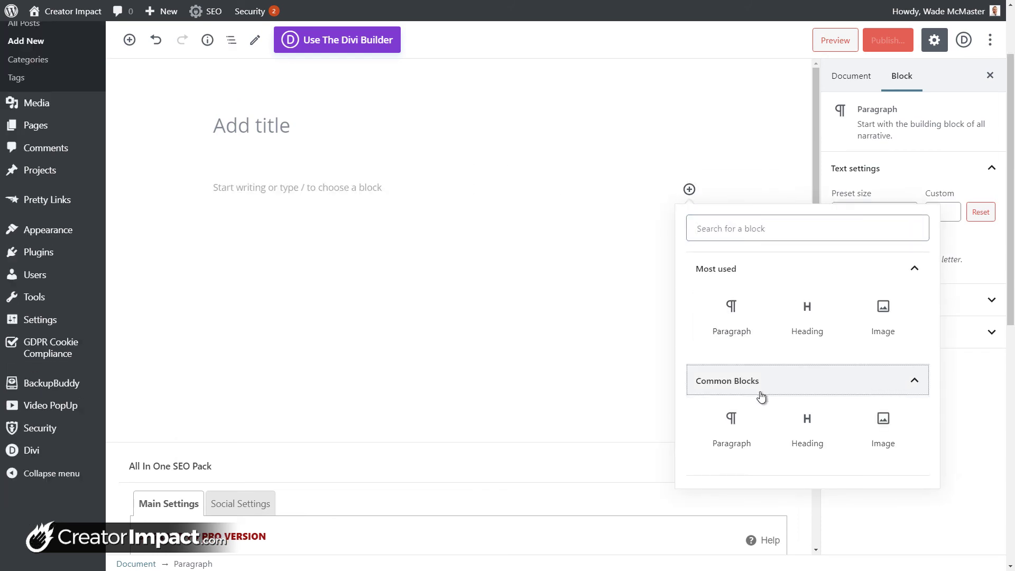
click(627, 259)
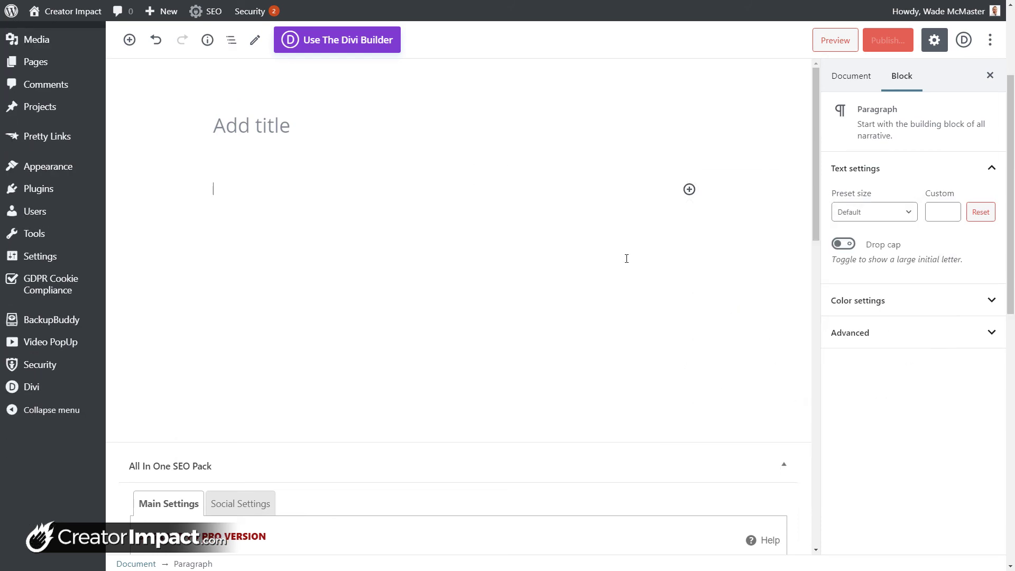
click(700, 197)
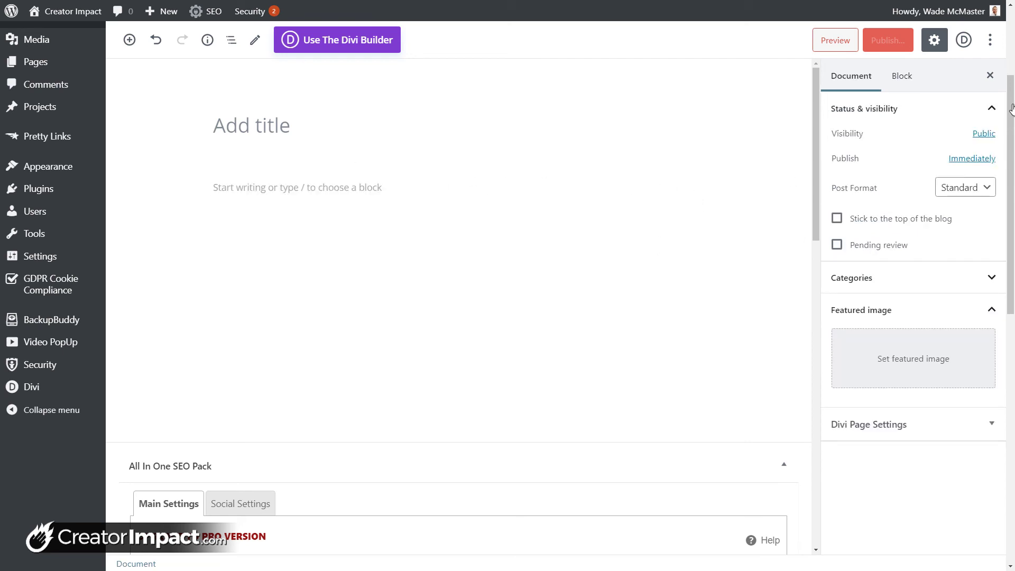
Re-enable the Common Blocks, Formatting, Layout Elements and Widgets groups in the Block Manager
click(991, 39)
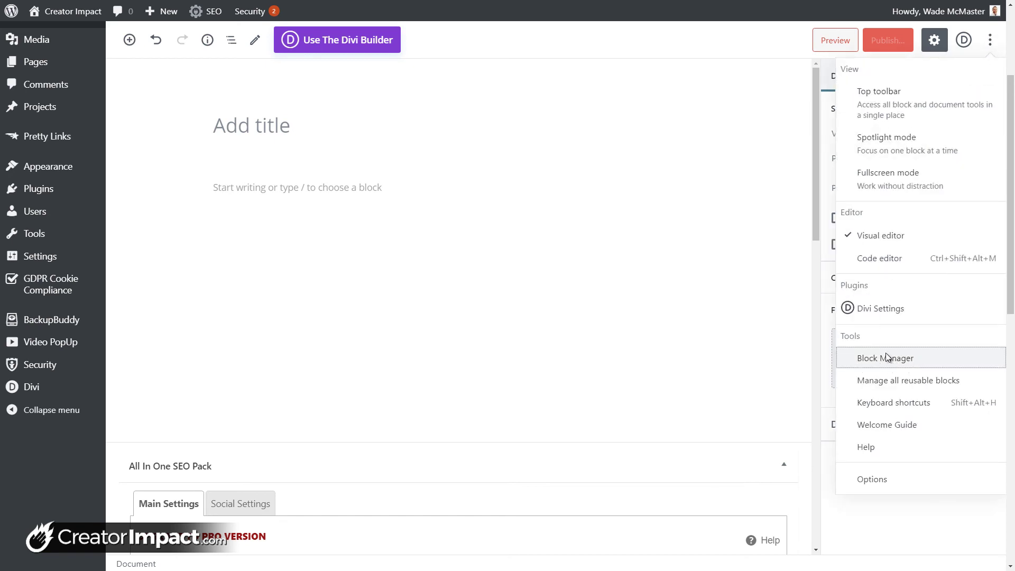
click(902, 360)
click(411, 181)
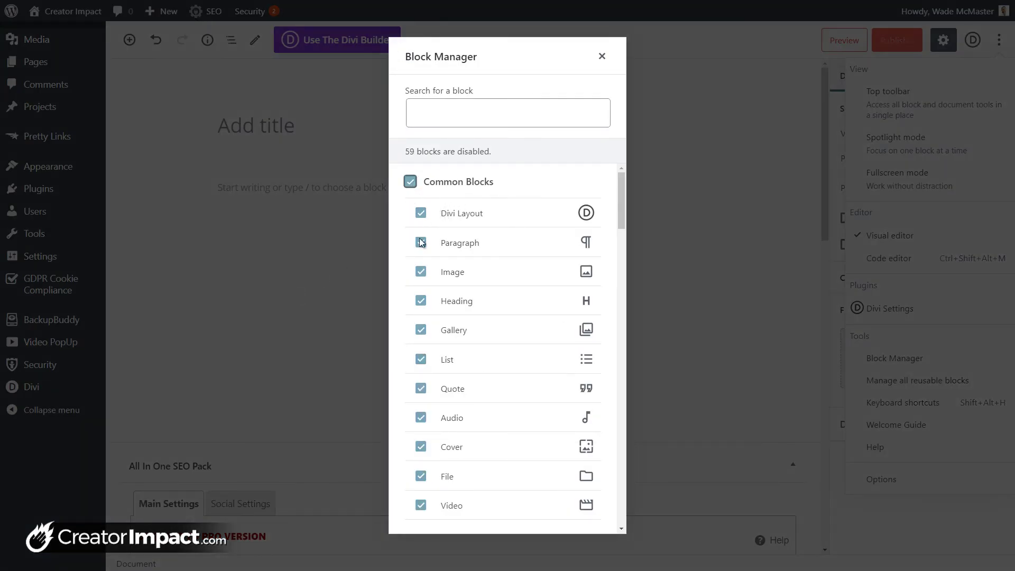
scroll(437, 301, down, 5)
click(410, 242)
scroll(416, 309, down, 2)
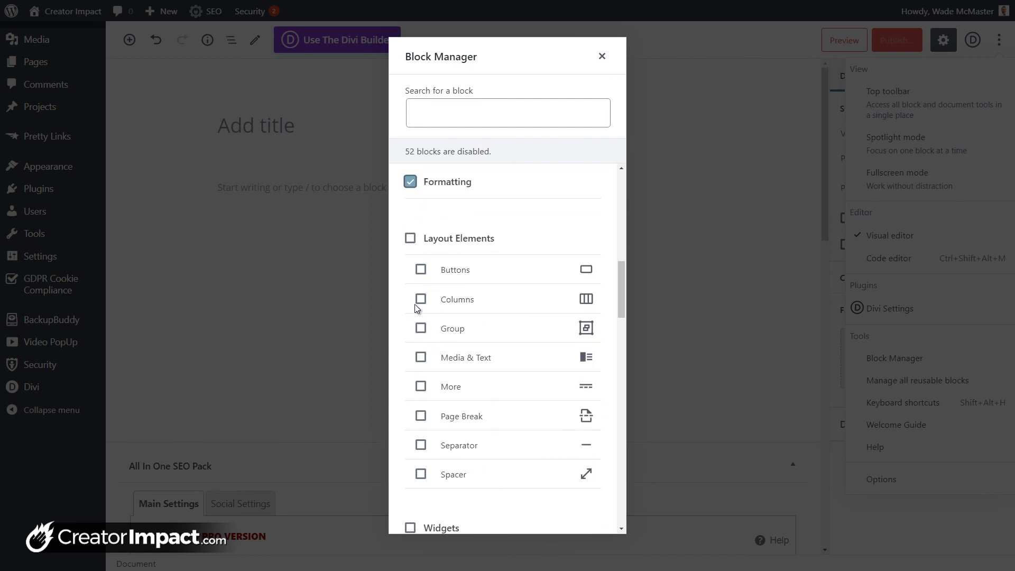
click(410, 239)
scroll(412, 273, down, 5)
click(410, 265)
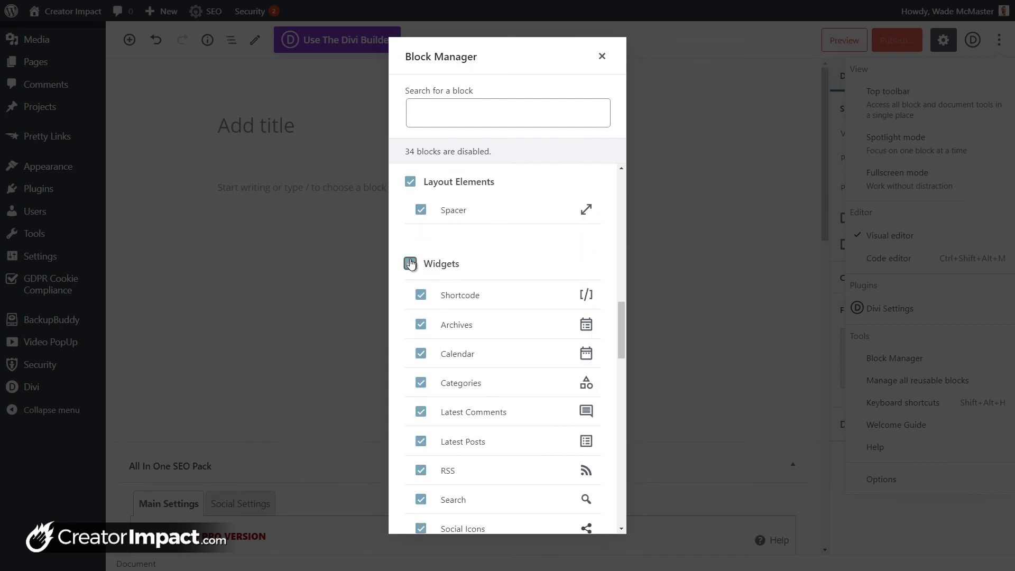
Re-enable the Embeds group and close the Block Manager
scroll(423, 296, down, 5)
scroll(439, 329, down, 5)
scroll(420, 287, up, 4)
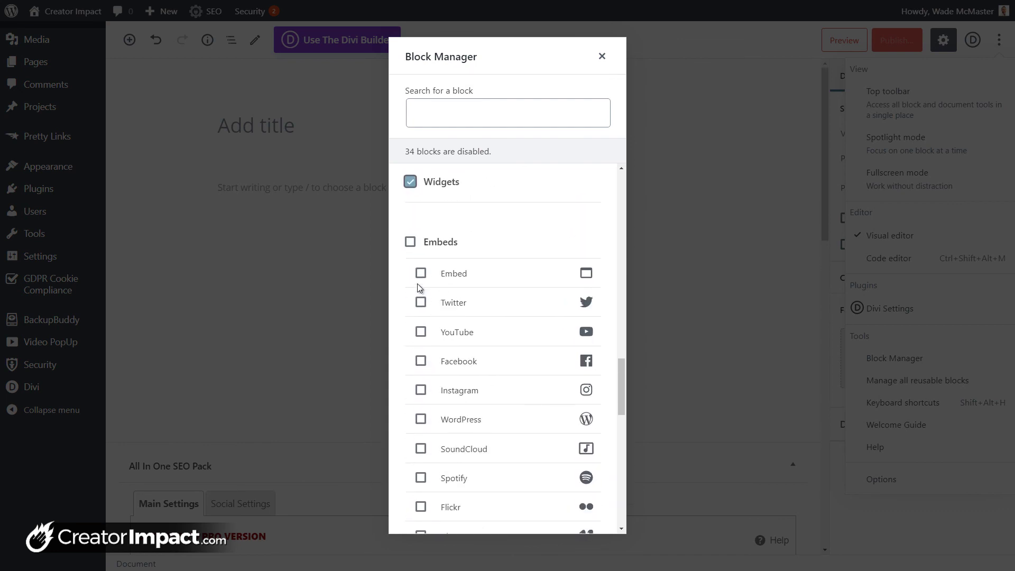
click(410, 241)
scroll(486, 393, down, 12)
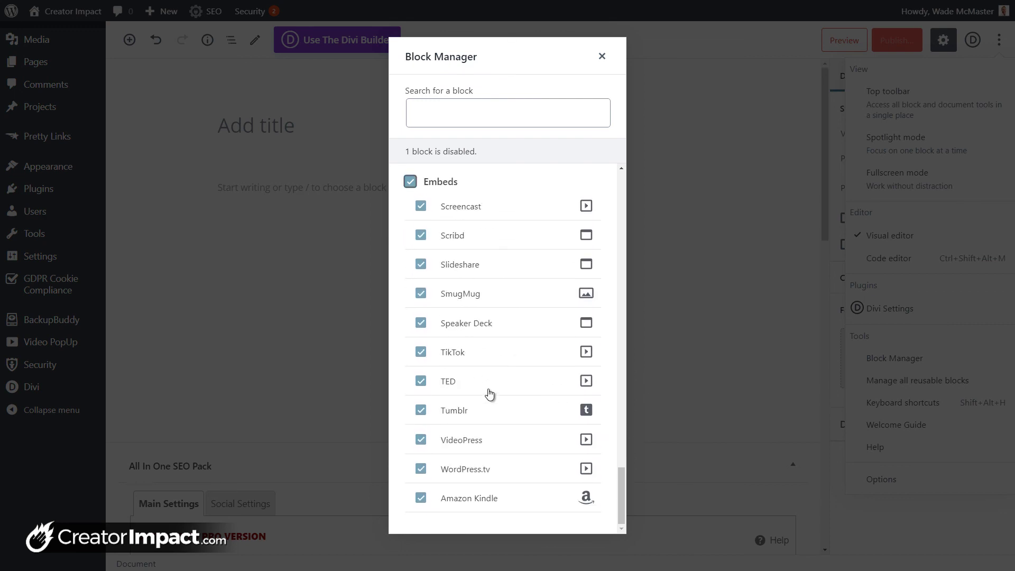
click(602, 56)
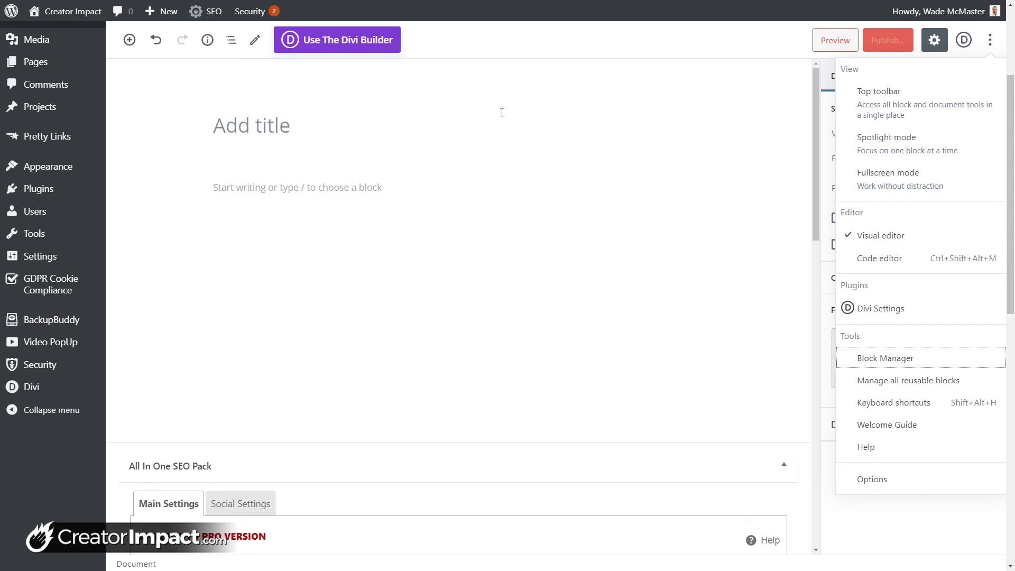
click(724, 110)
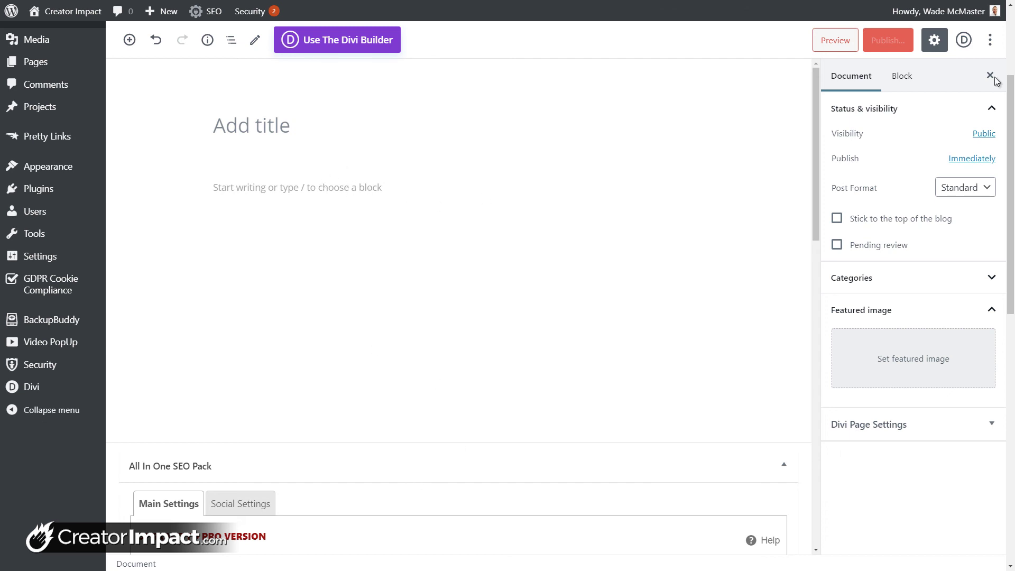
Hide and show the post's settings sidebar again, and look over the editor's view, editor and tools options
click(934, 41)
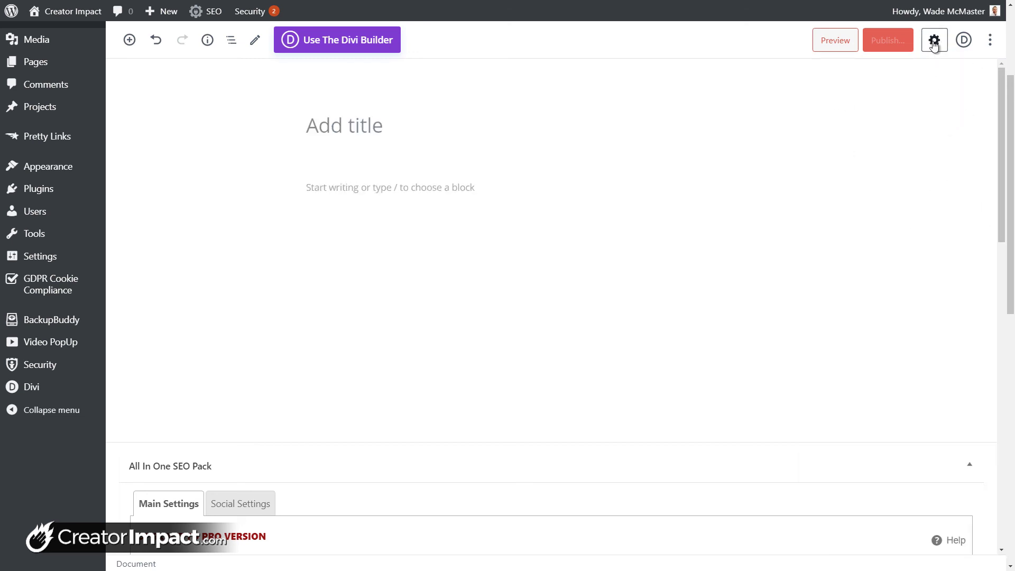
click(934, 42)
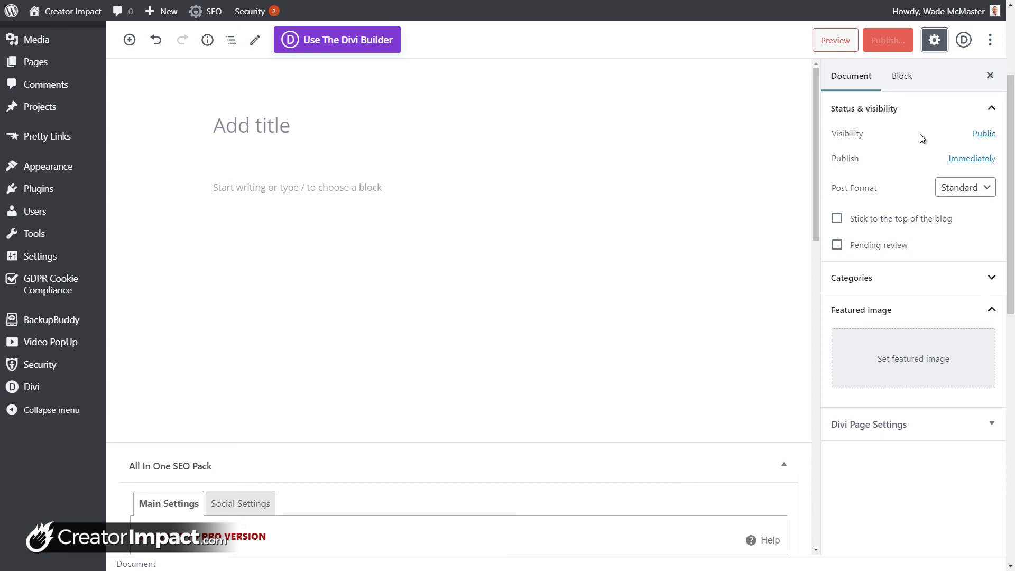
click(989, 47)
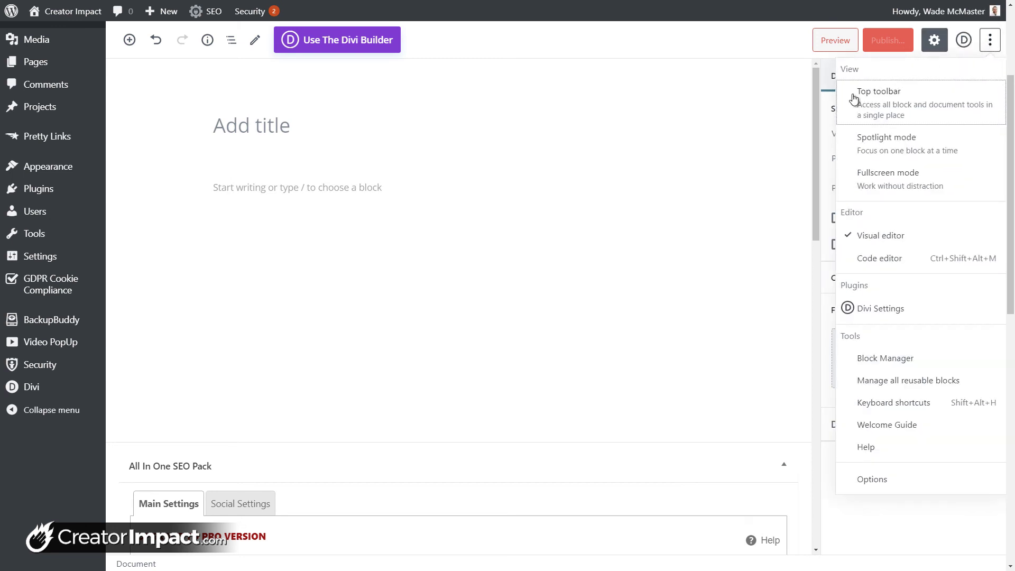
click(644, 177)
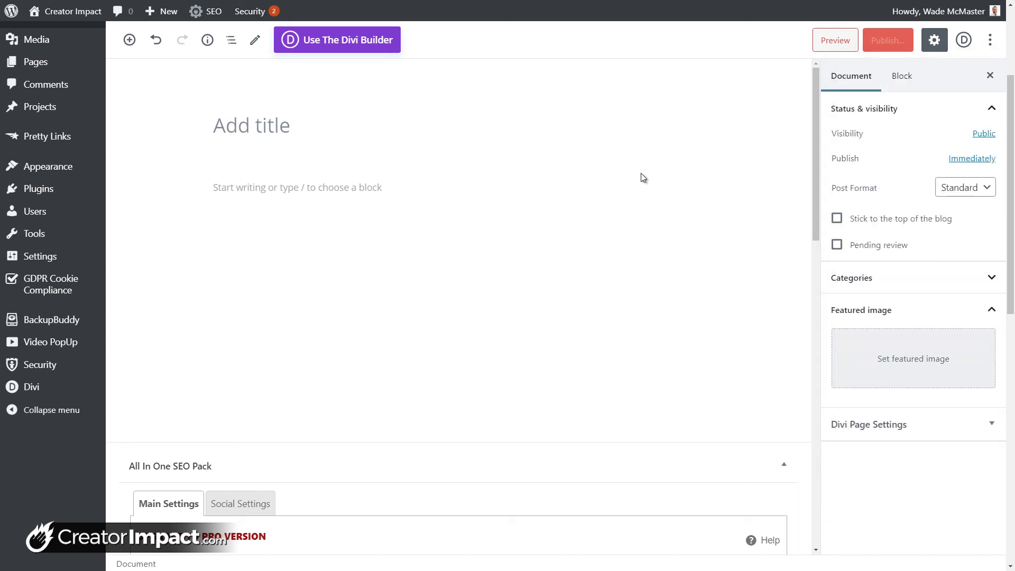